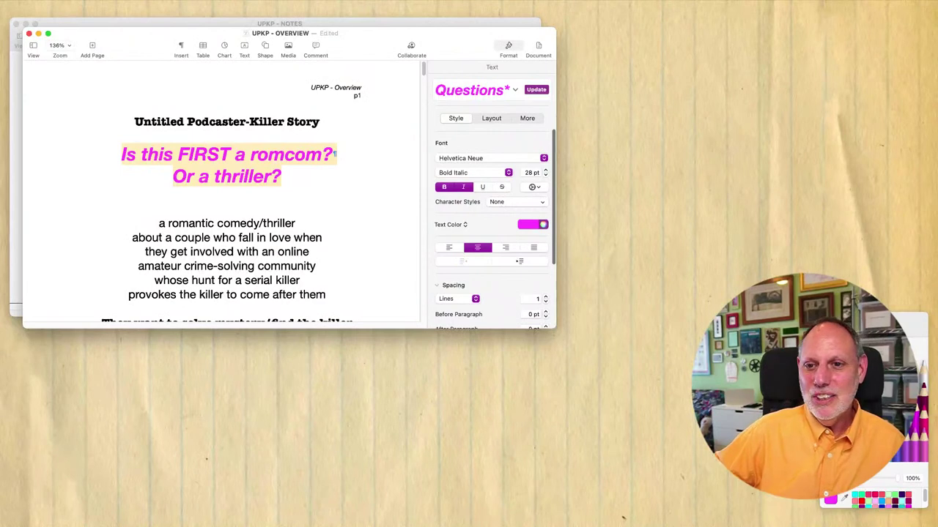
- Recolor the selected question "Is this FIRST a romcom? Or a thriller?" bright green and deselect it
click(857, 501)
click(369, 270)
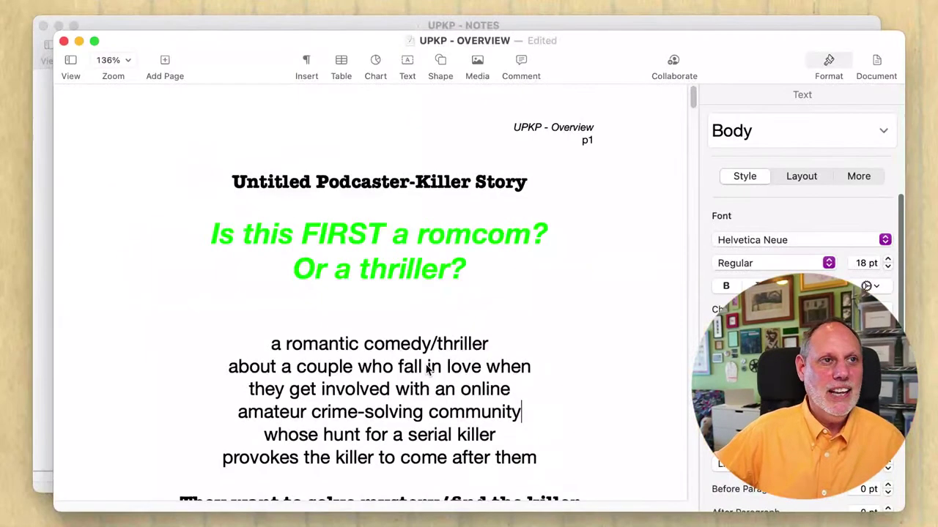
click(427, 366)
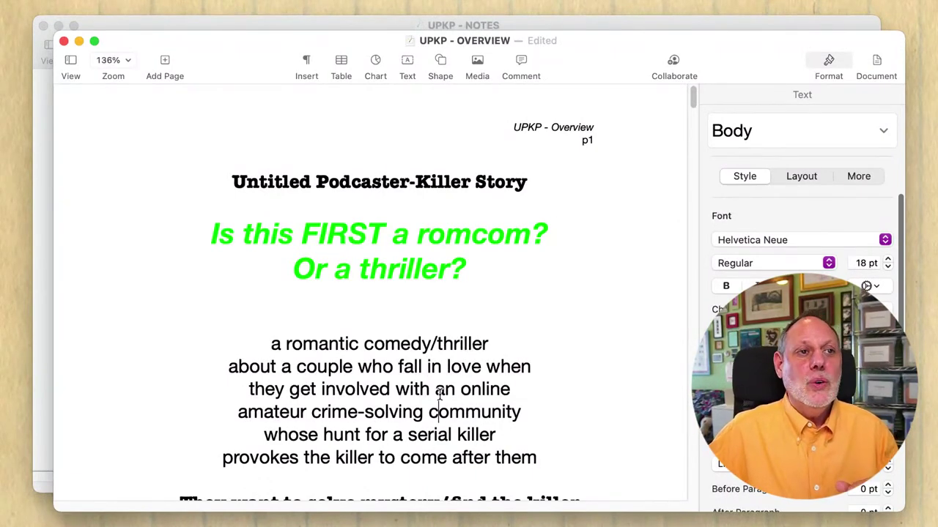
click(480, 304)
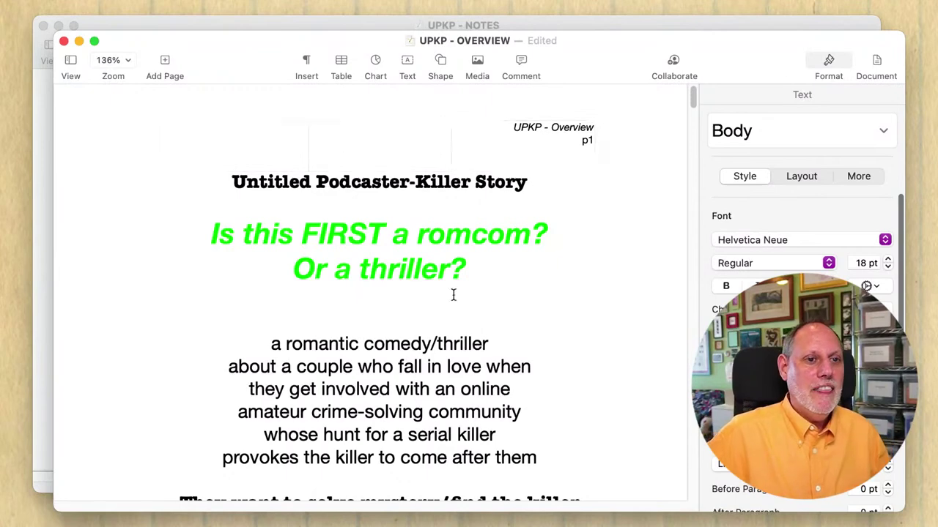
- Copy the whole Norman and Zack journalist dialogue under the 6/26/21 entry in the UPKP - NOTES document
click(282, 25)
click(342, 178)
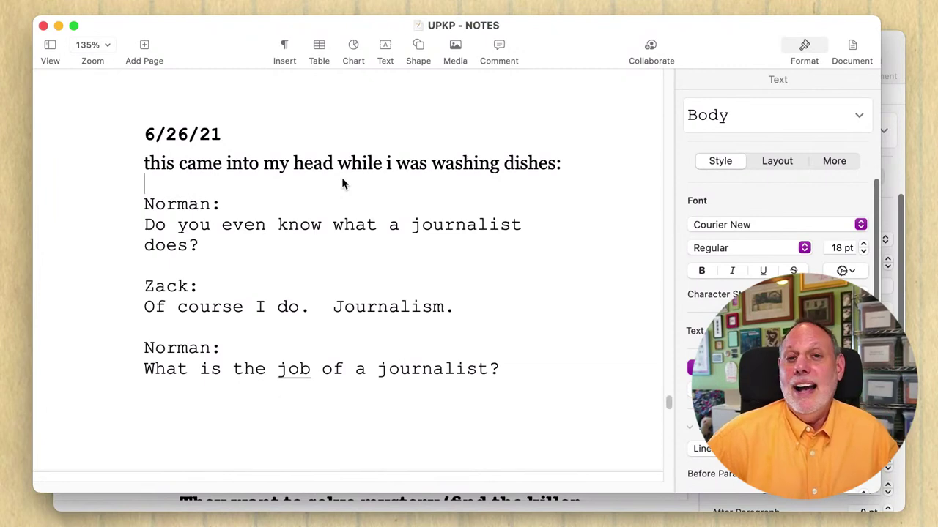
scroll(341, 183, down, 1)
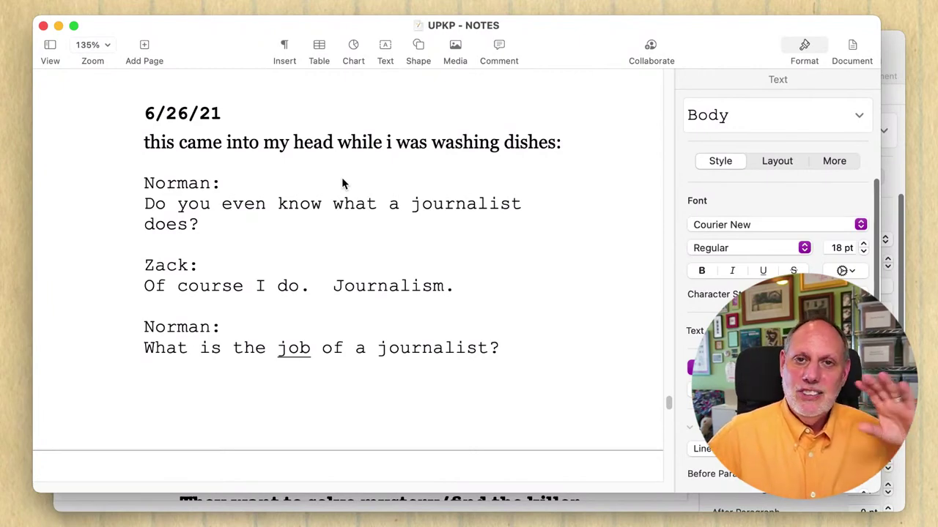
scroll(341, 183, down, 10)
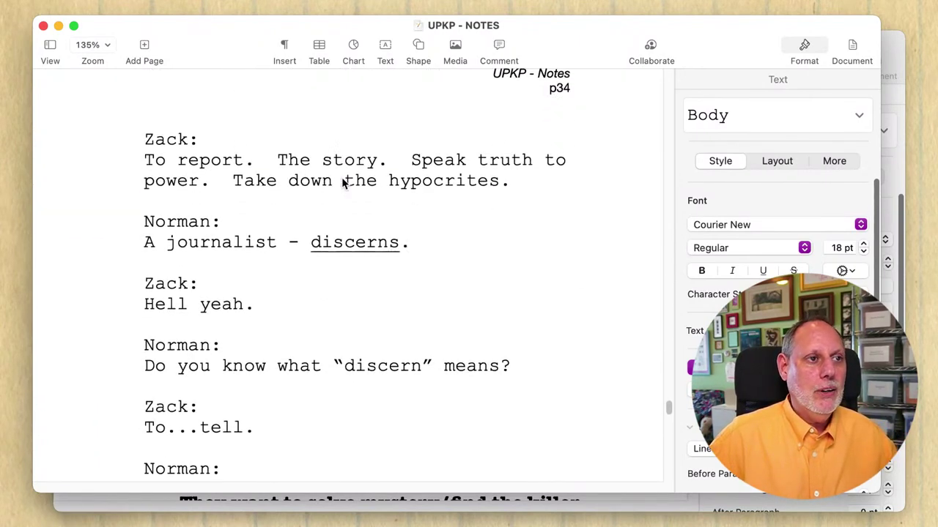
scroll(341, 183, down, 15)
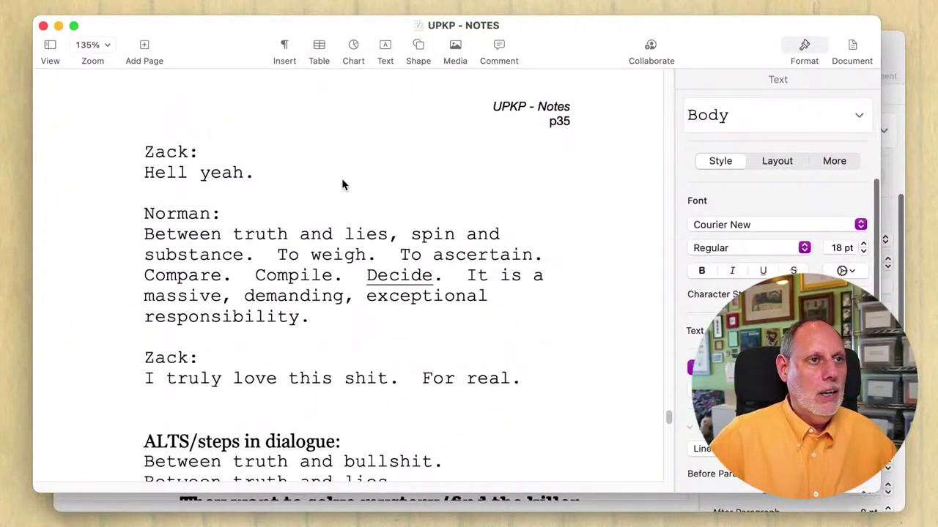
drag(522, 379, 131, 210)
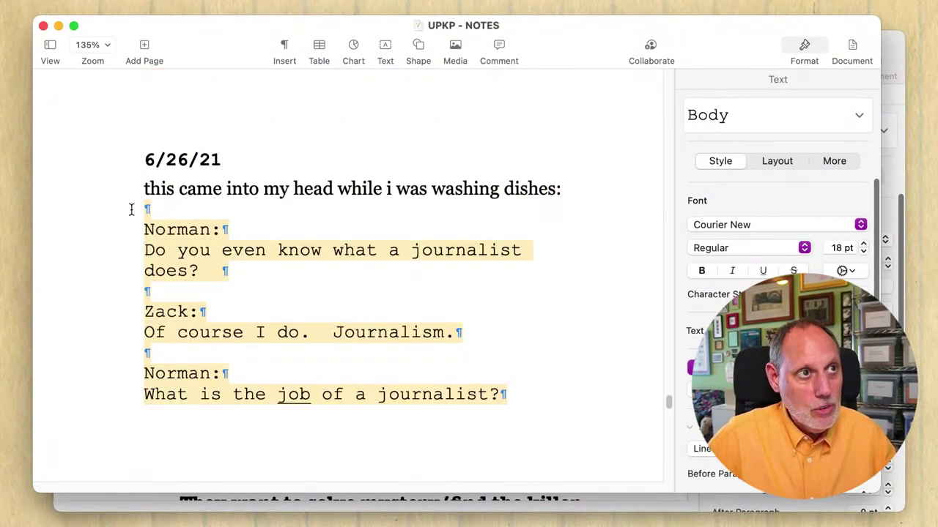
click(131, 210)
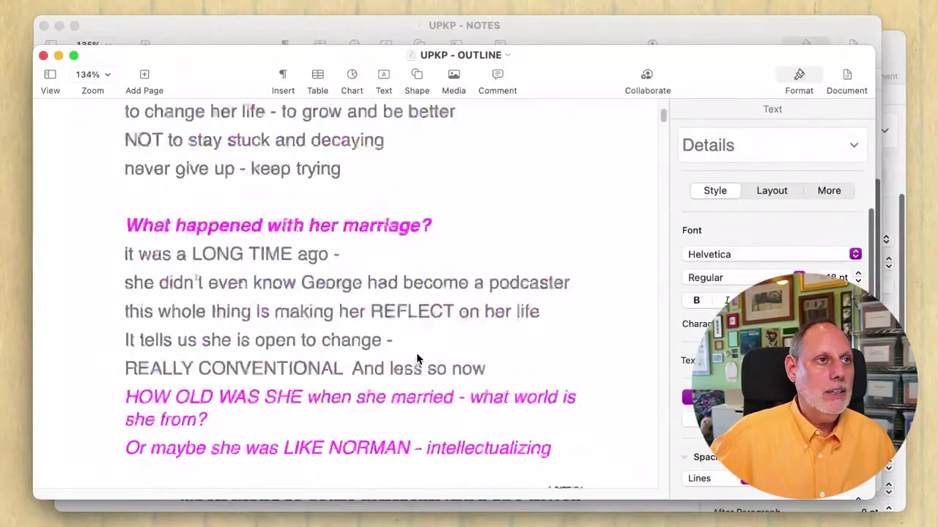
- In the UPKP - OUTLINE document, add the line "Norman & Zack Discuss Journalism" below the note on models for the book, after a blank line
scroll(416, 358, down, 20)
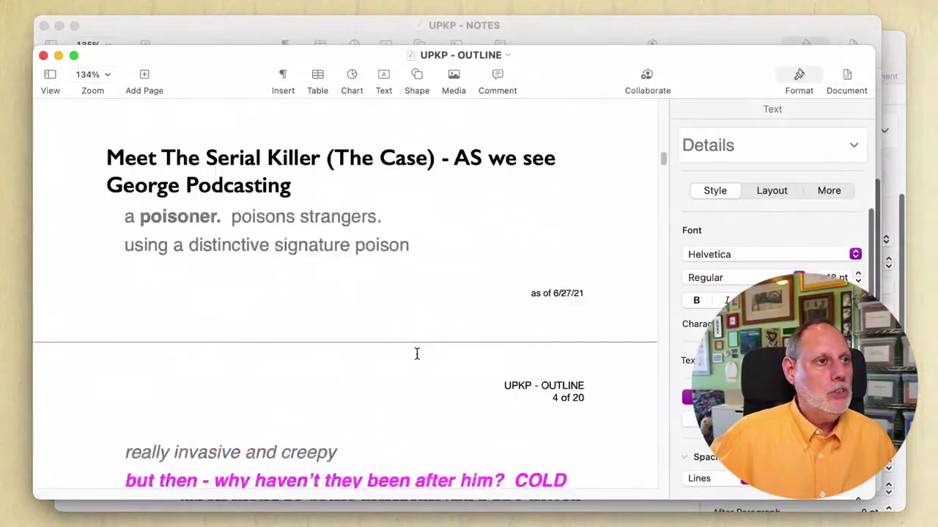
scroll(416, 354, down, 20)
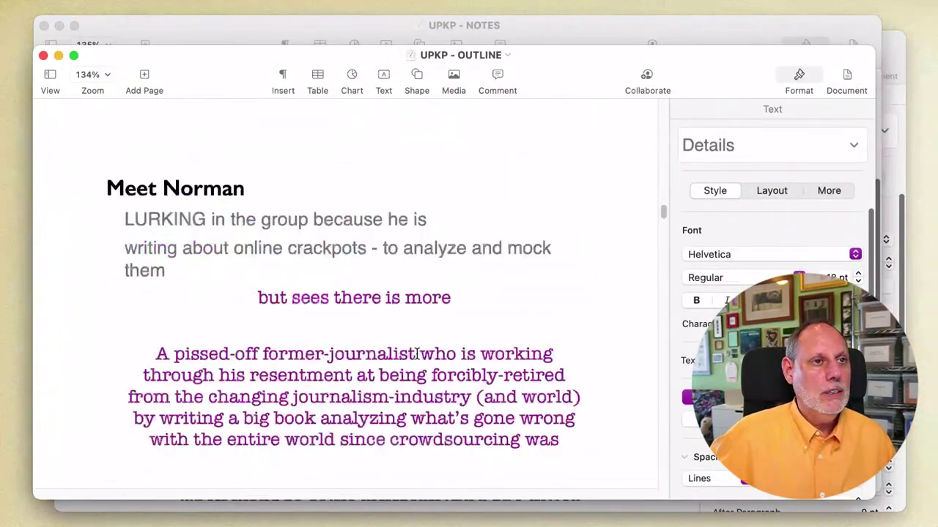
scroll(416, 354, down, 10)
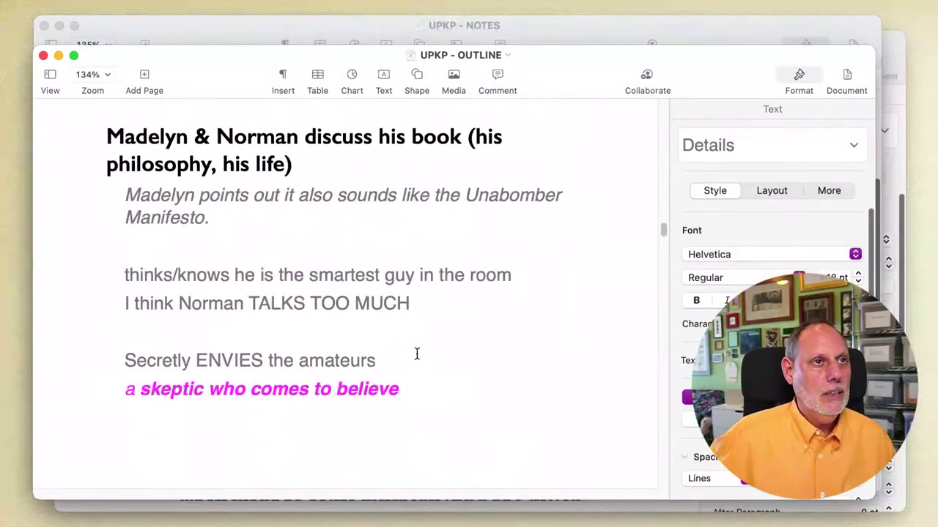
scroll(416, 353, up, 5)
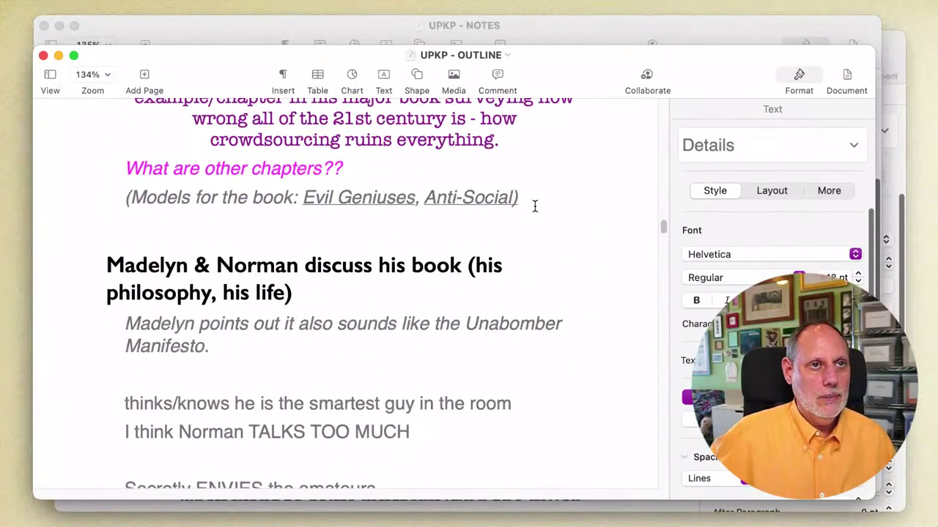
click(534, 206)
key(Return)
key(Return)
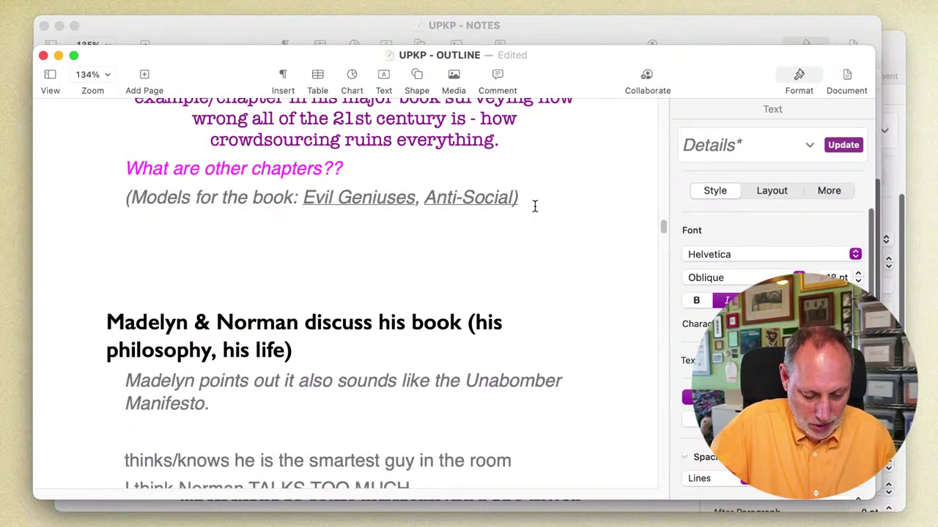
text(Norman & Z)
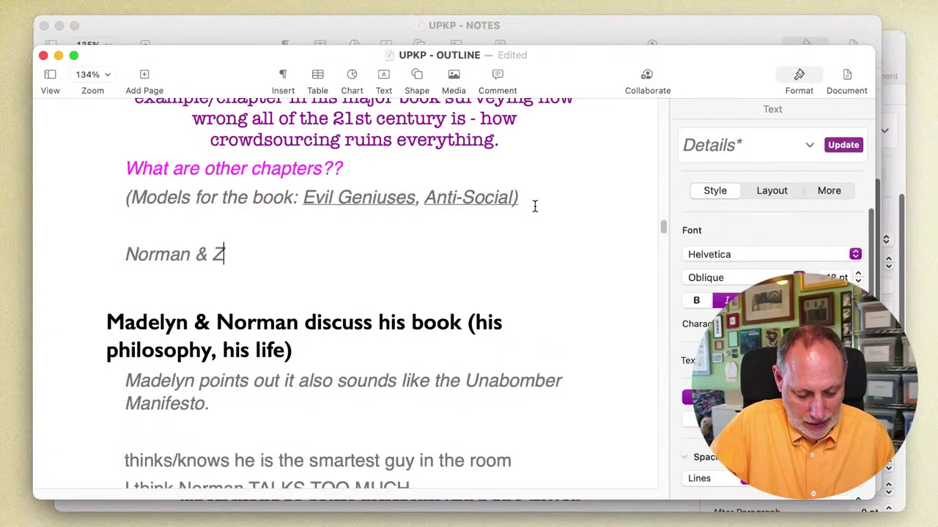
text(ack Discuss J)
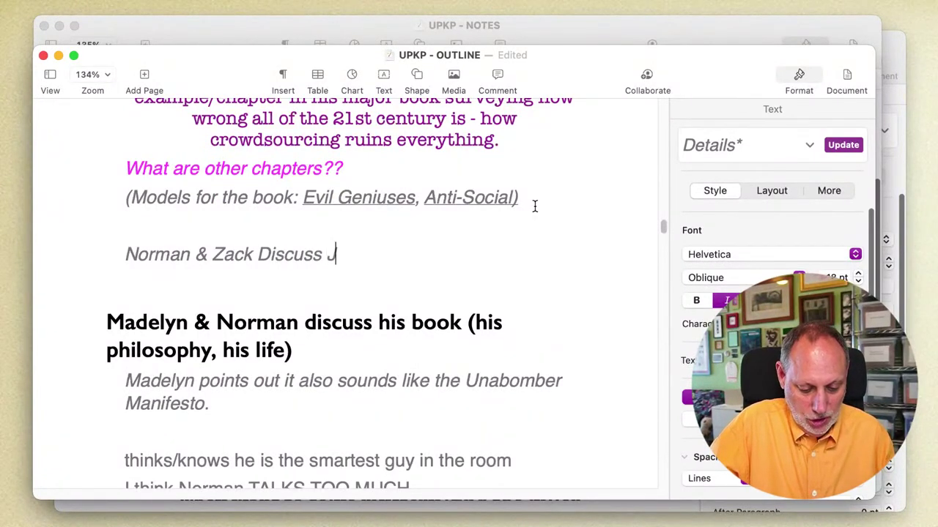
text(ournalist=m)
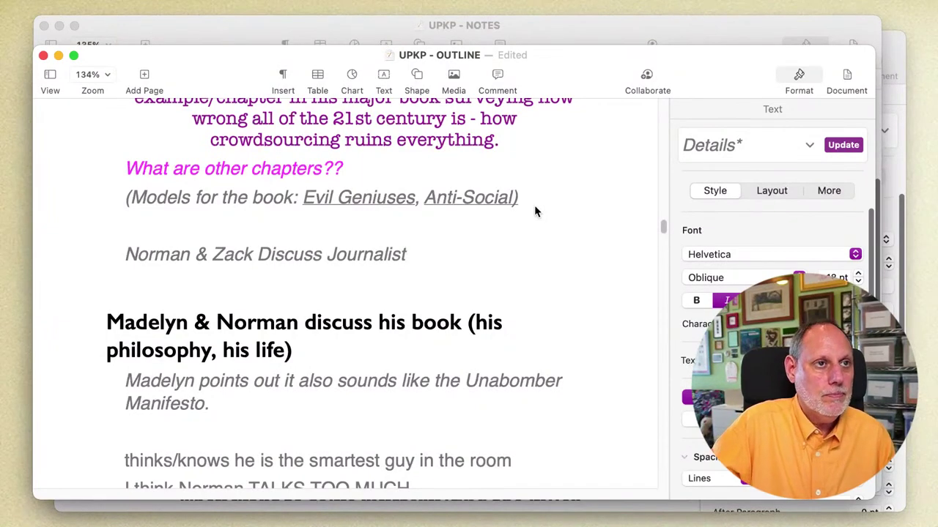
key(BackSpace)
key(BackSpace)
key(BackSpace)
text(m)
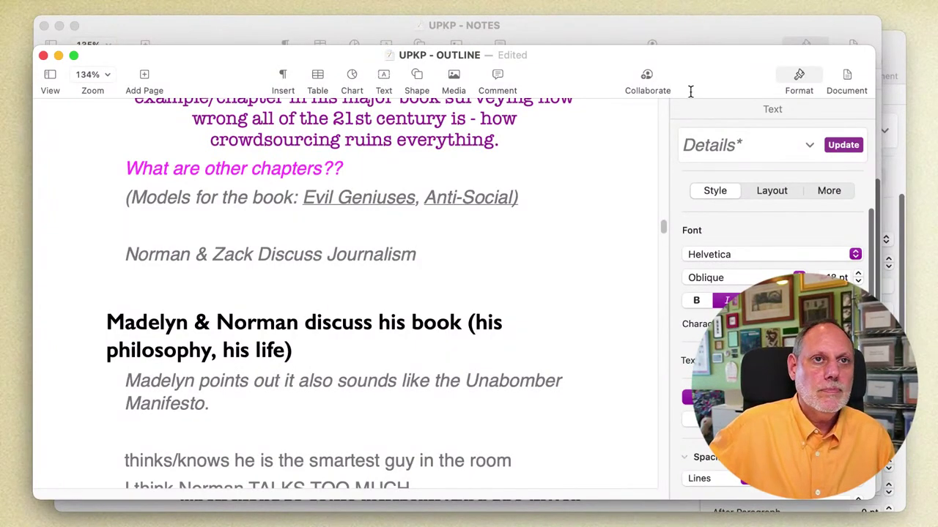
- Apply the Event paragraph style to the "Norman & Zack Discuss Journalism" line and paste the copied dialogue beneath it
click(722, 150)
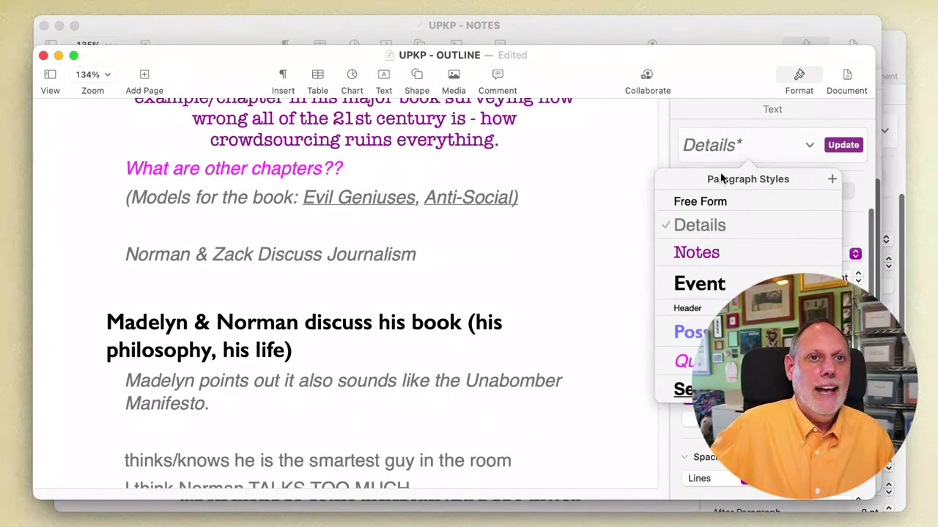
click(707, 290)
key(super+Down)
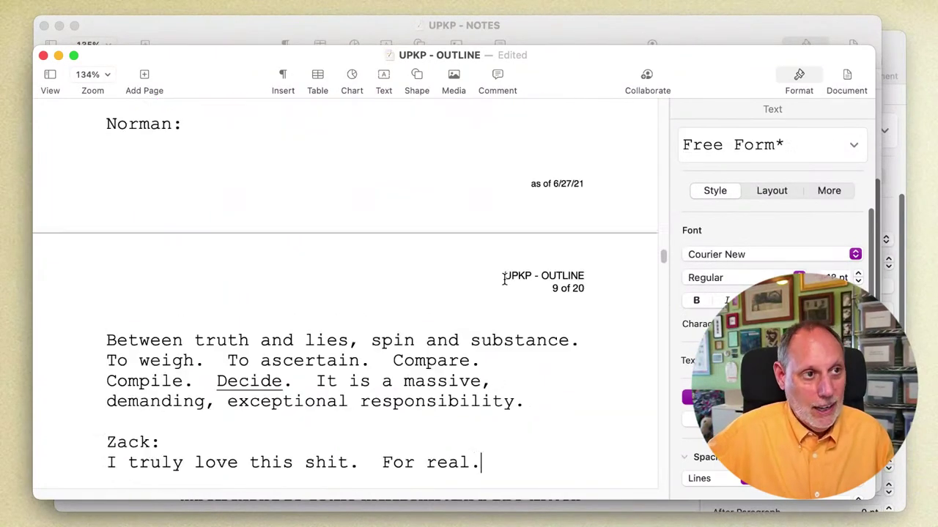
- Apply the Details paragraph style to all of the pasted Norman and Zack dialogue and deselect it
drag(490, 448, 109, 353)
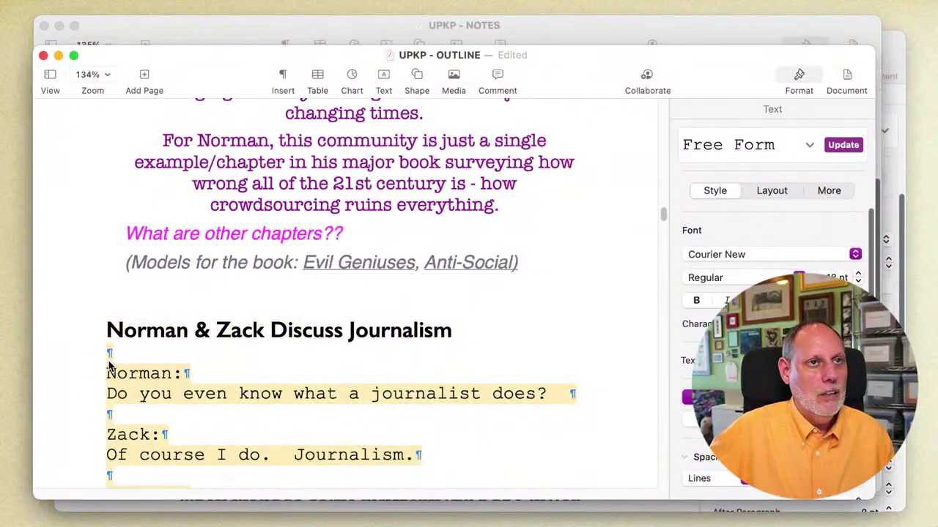
click(698, 155)
click(699, 220)
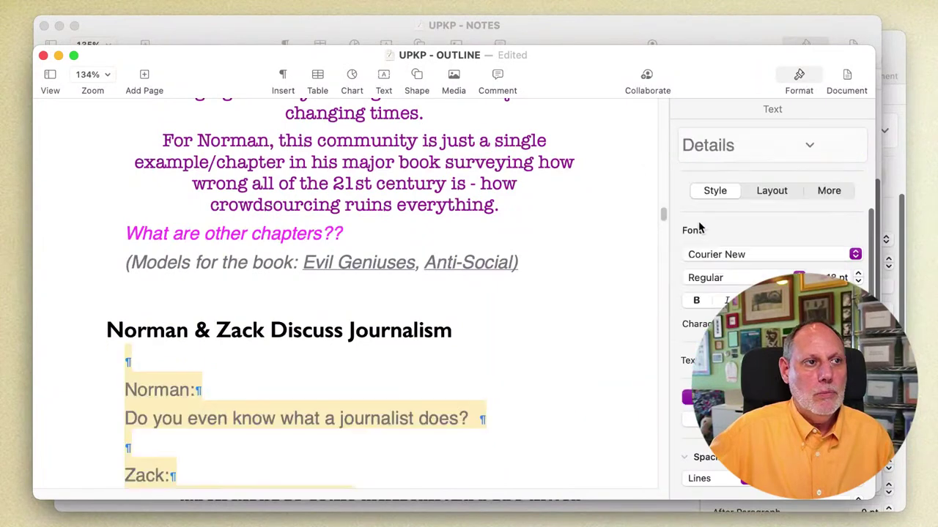
click(326, 352)
click(275, 217)
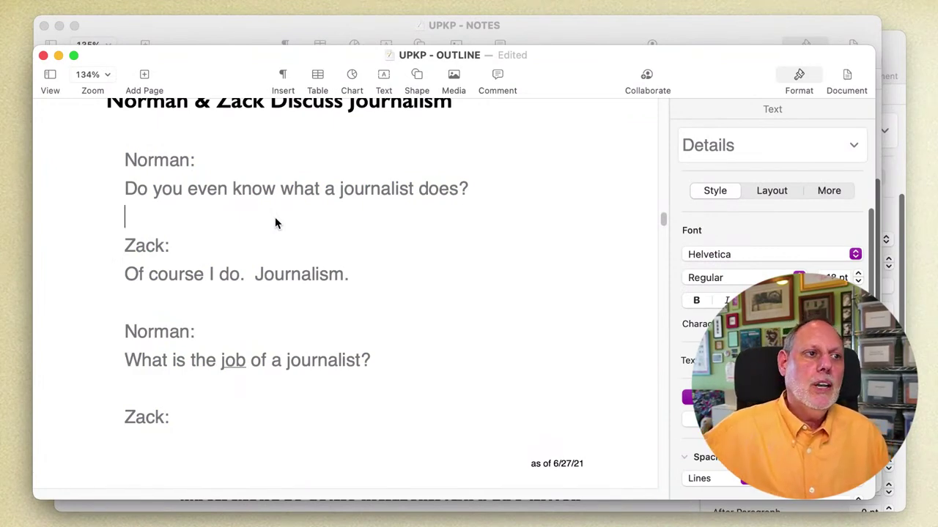
- Read through the restyled Norman and Zack dialogue in the outline, from its opening lines to the next event heading
scroll(275, 218, down, 5)
scroll(276, 219, down, 5)
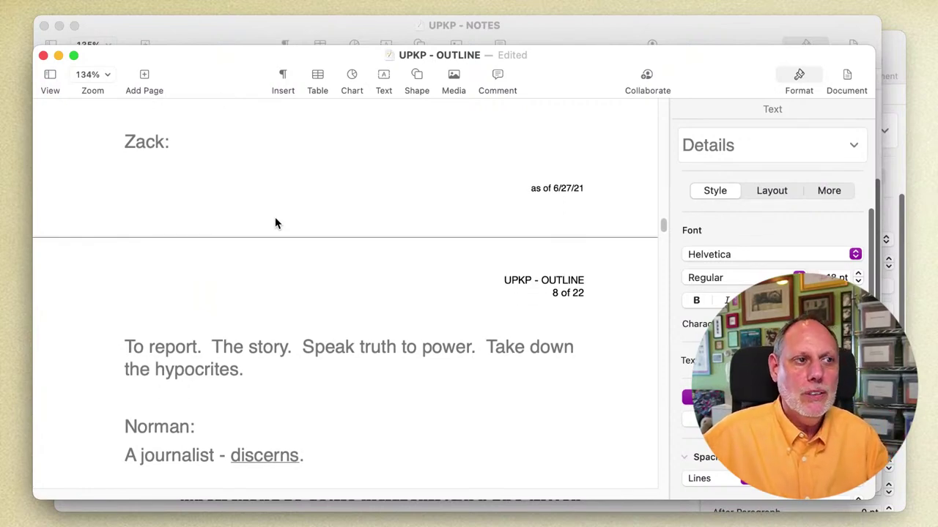
scroll(275, 223, down, 4)
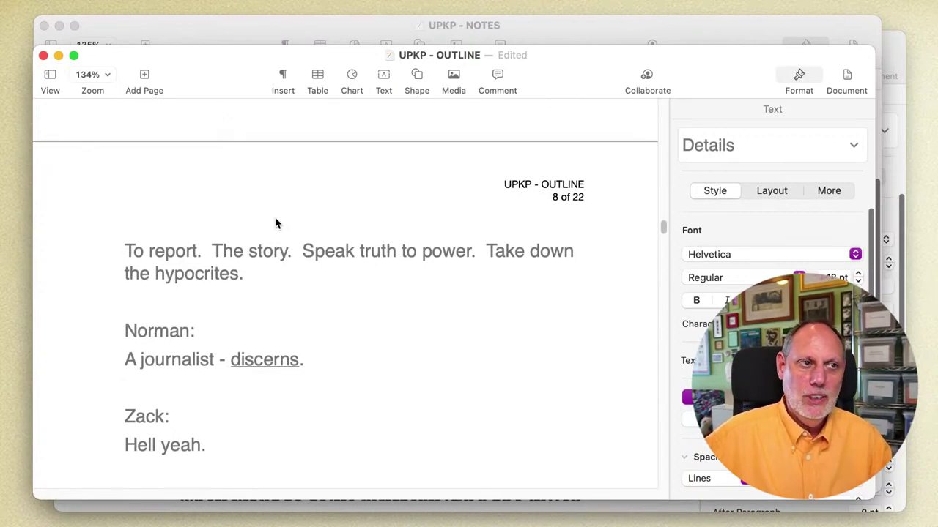
scroll(276, 223, down, 10)
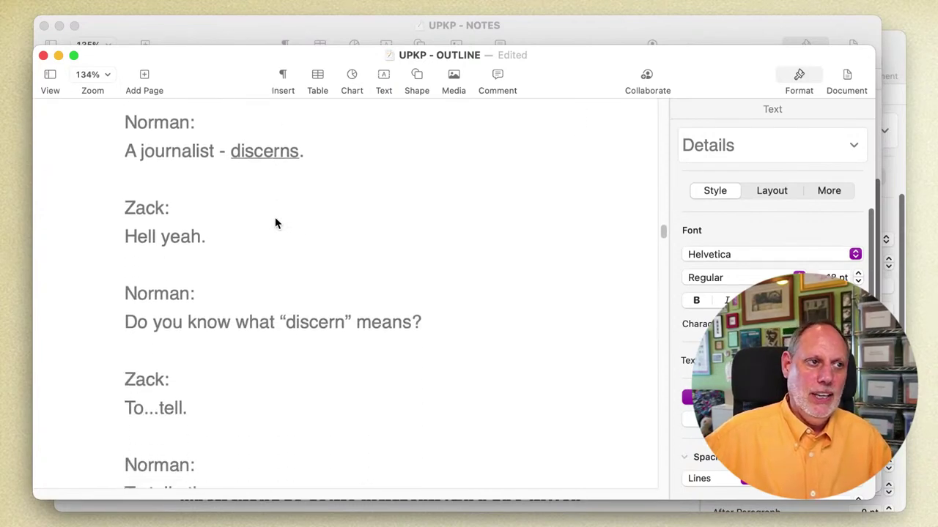
scroll(275, 219, down, 2)
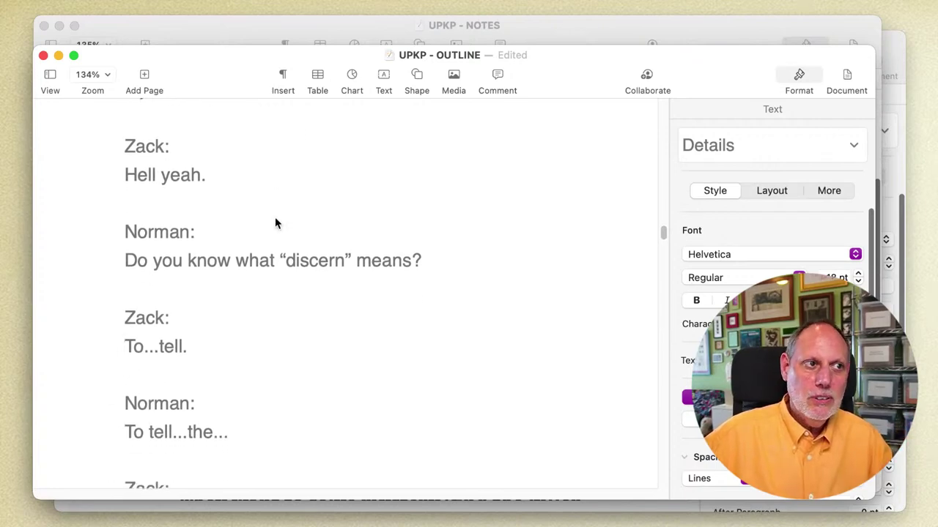
scroll(276, 222, down, 14)
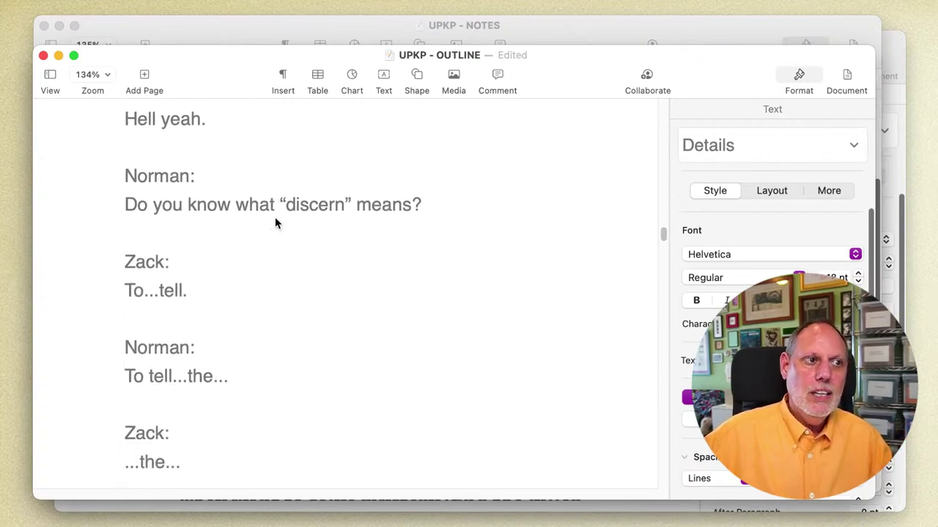
scroll(276, 220, down, 6)
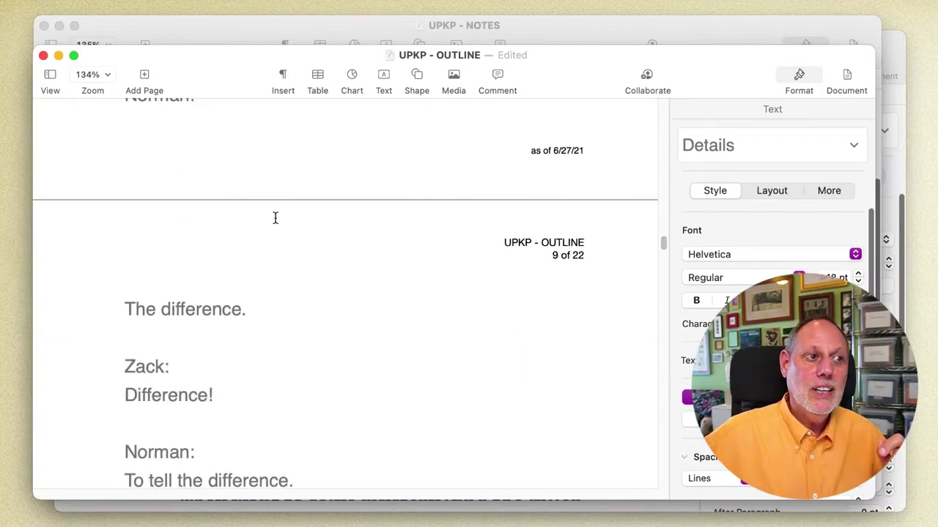
scroll(276, 218, down, 5)
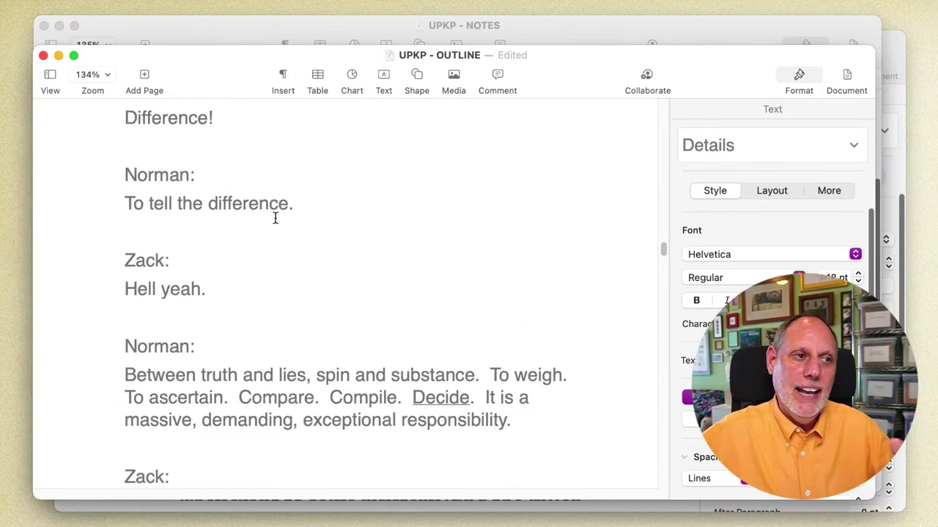
scroll(275, 223, down, 1)
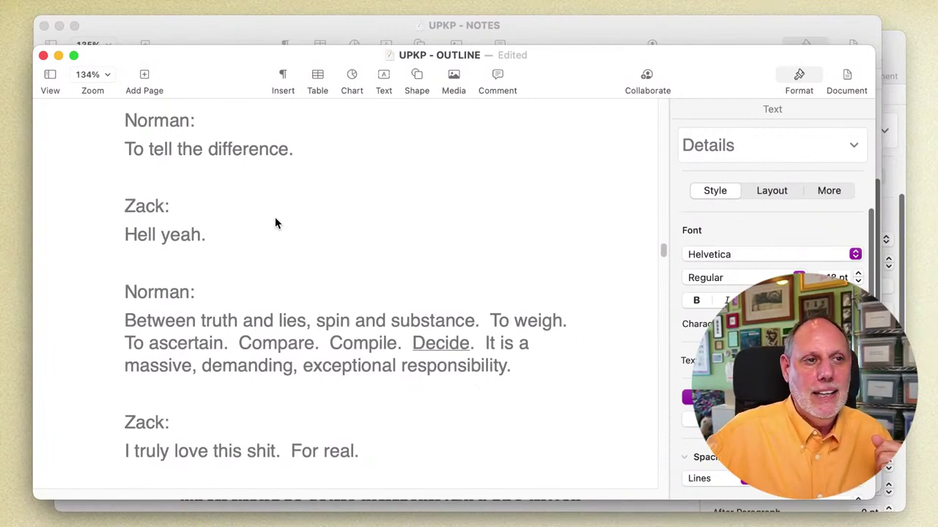
scroll(275, 220, down, 2)
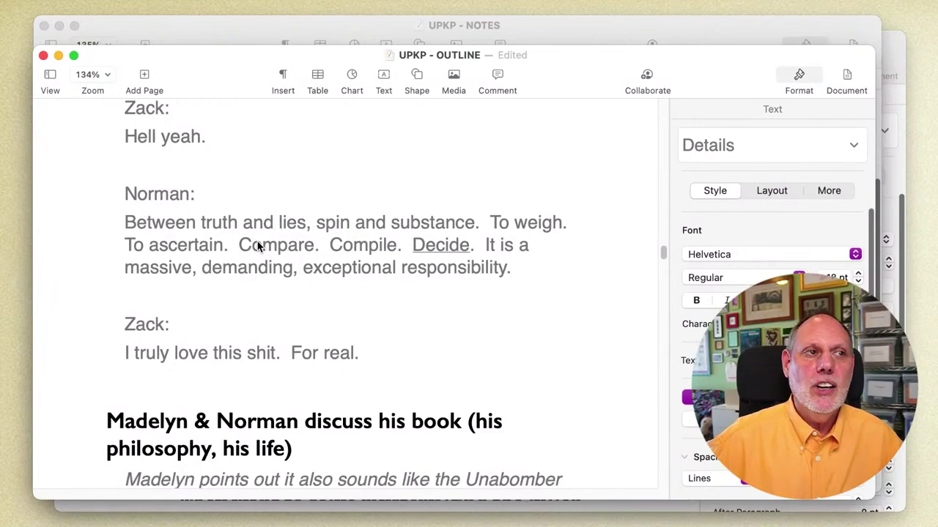
scroll(258, 242, up, 10)
scroll(257, 241, up, 10)
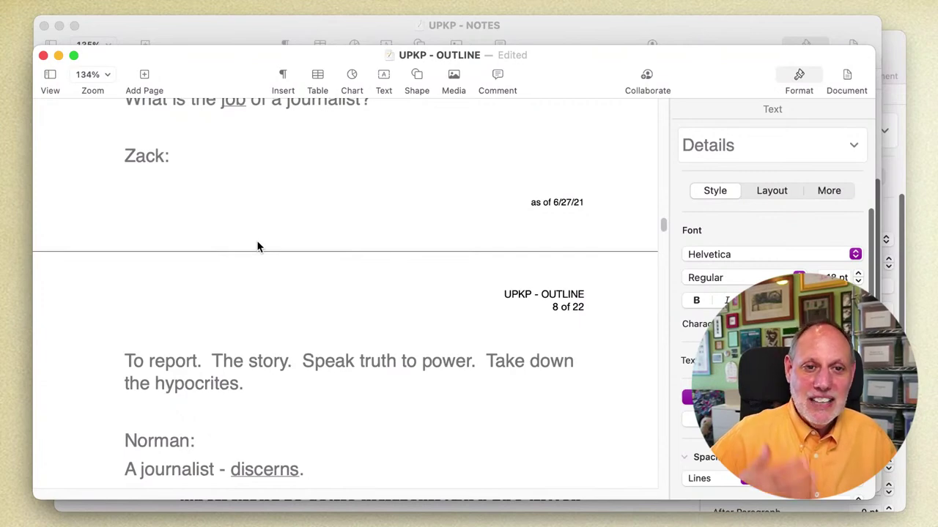
scroll(257, 247, down, 10)
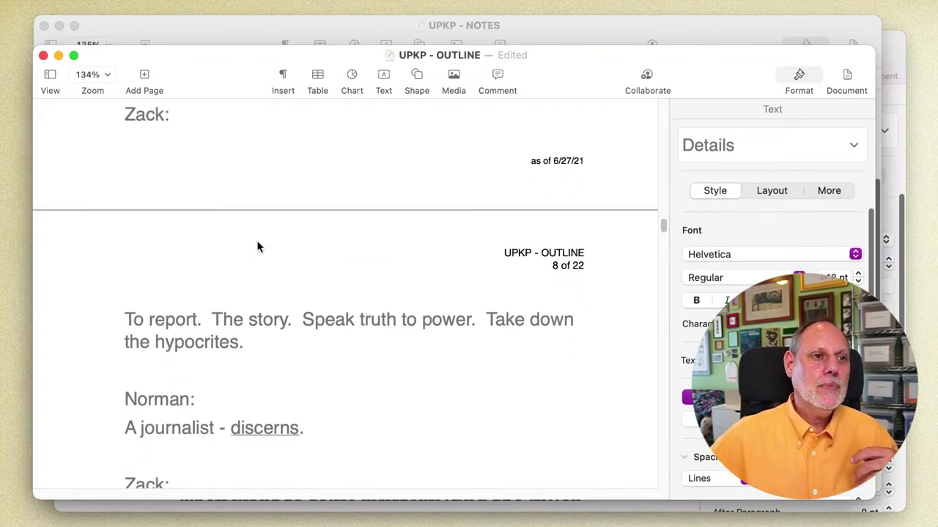
scroll(257, 241, down, 10)
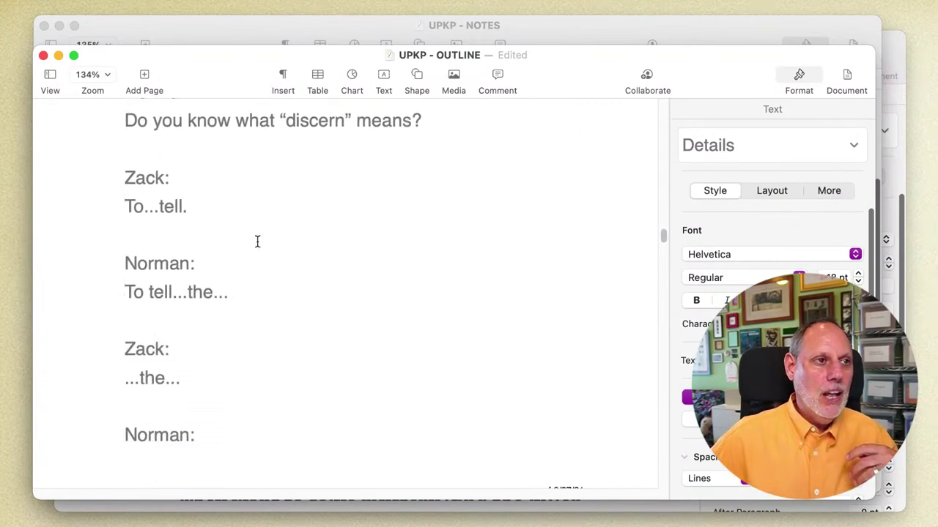
- Reread the outline's exchange about a journalist's job and the meaning of "discern", going back up to the "Norman & Zack Discuss Journalism" heading
scroll(257, 241, down, 5)
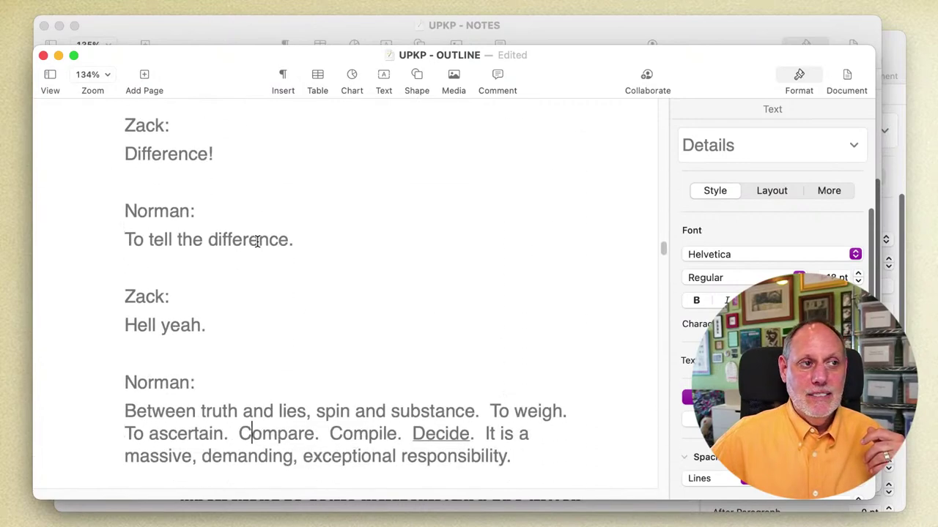
scroll(257, 241, up, 8)
scroll(257, 241, up, 10)
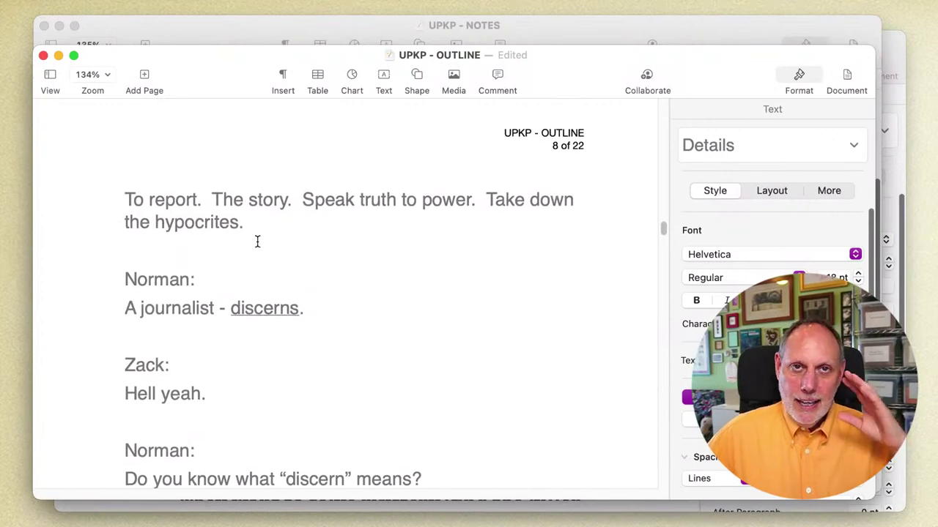
scroll(257, 241, down, 10)
scroll(257, 241, down, 15)
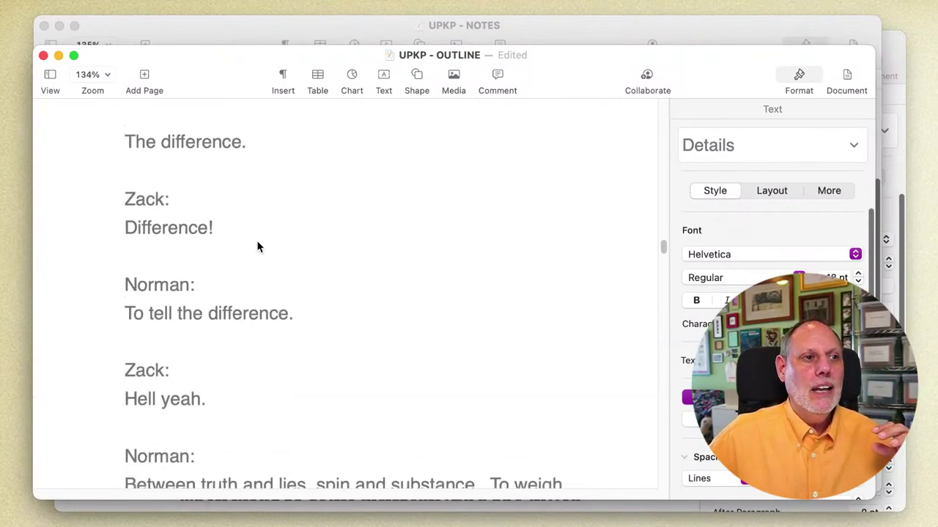
scroll(355, 255, up, 20)
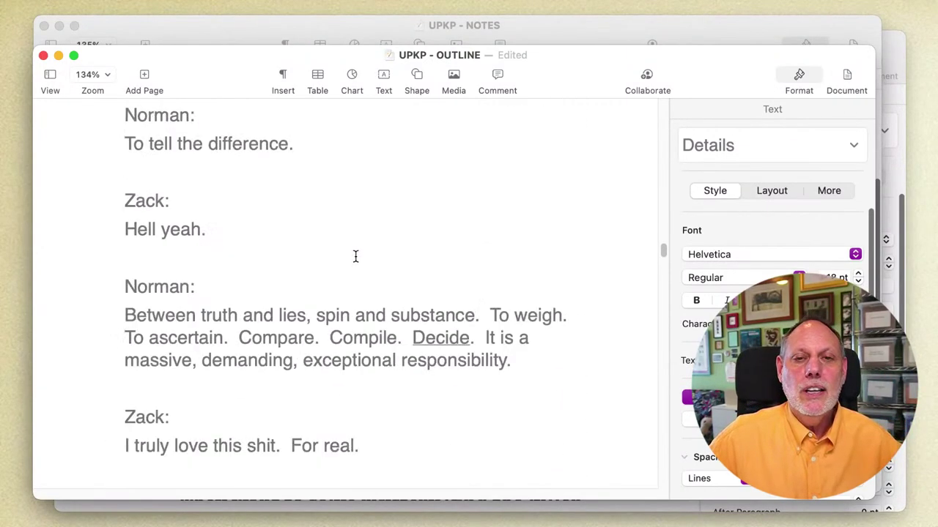
scroll(355, 256, up, 6)
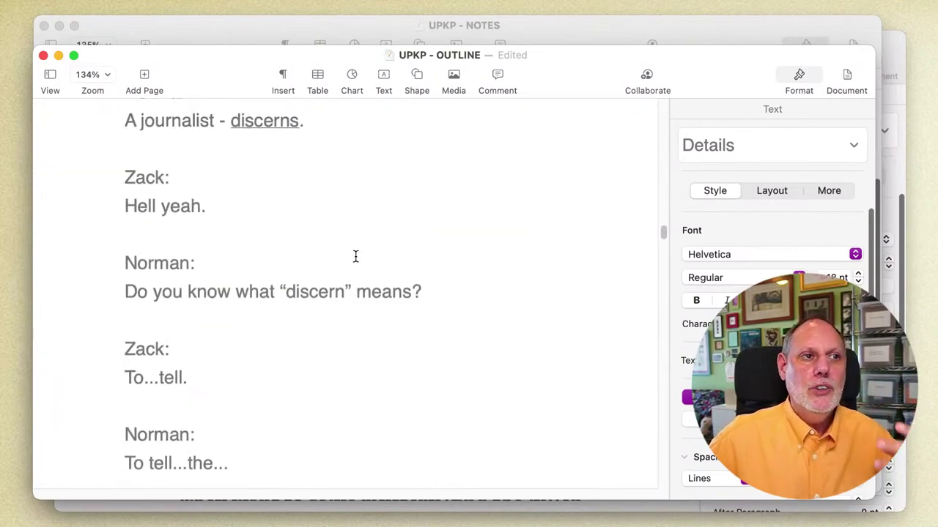
scroll(355, 255, up, 2)
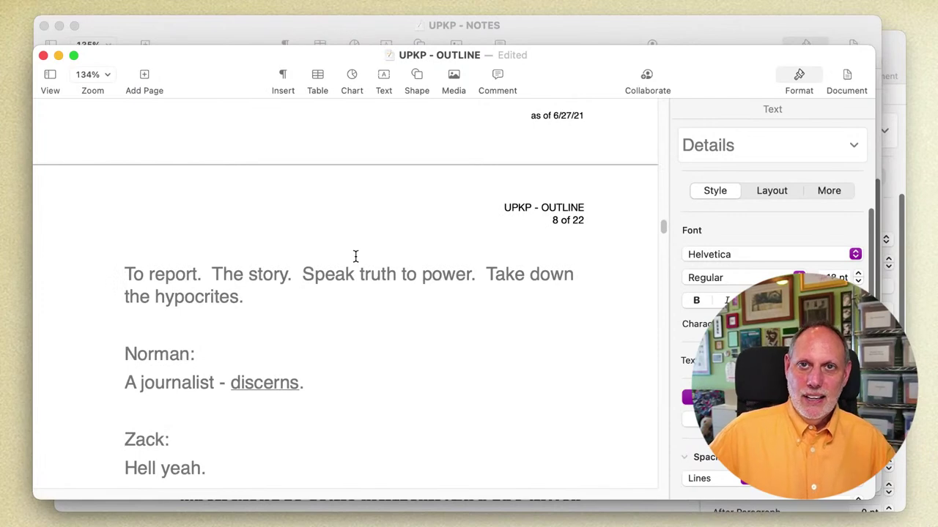
scroll(355, 255, up, 6)
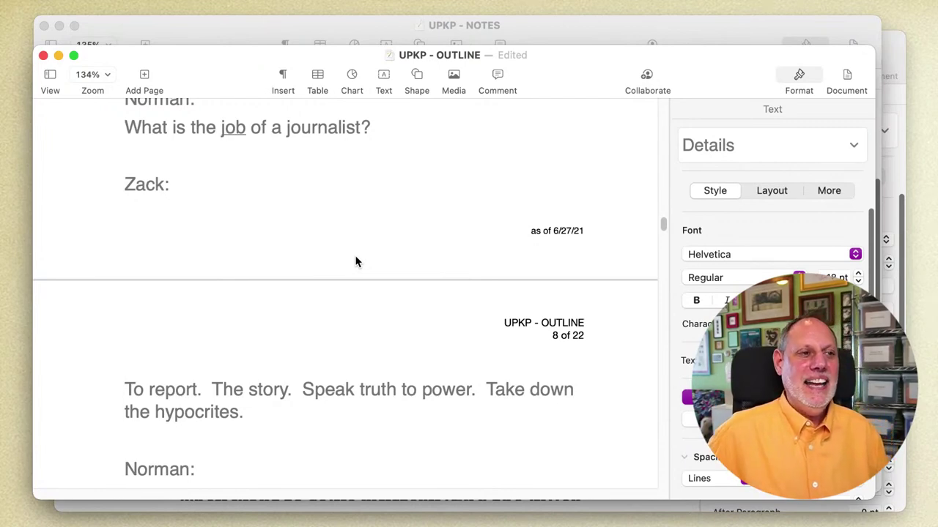
scroll(356, 262, down, 5)
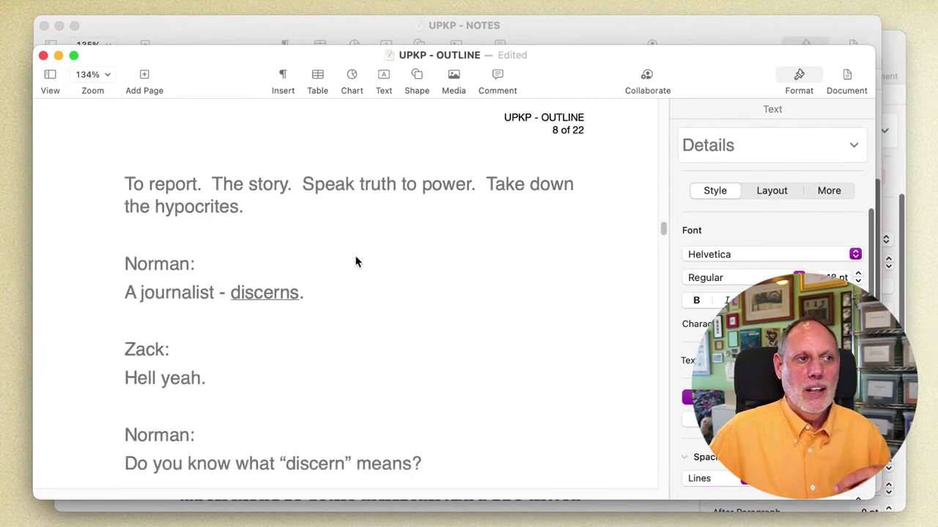
scroll(356, 261, down, 3)
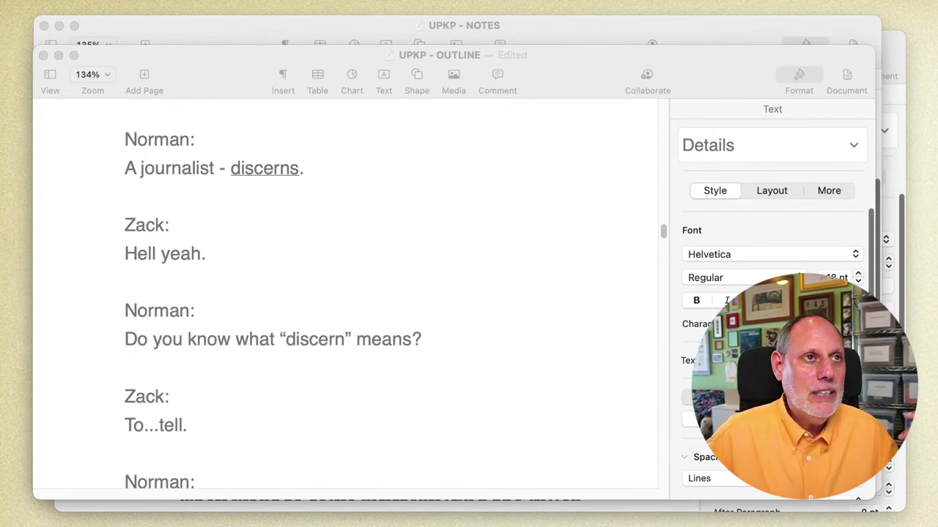
scroll(344, 293, up, 15)
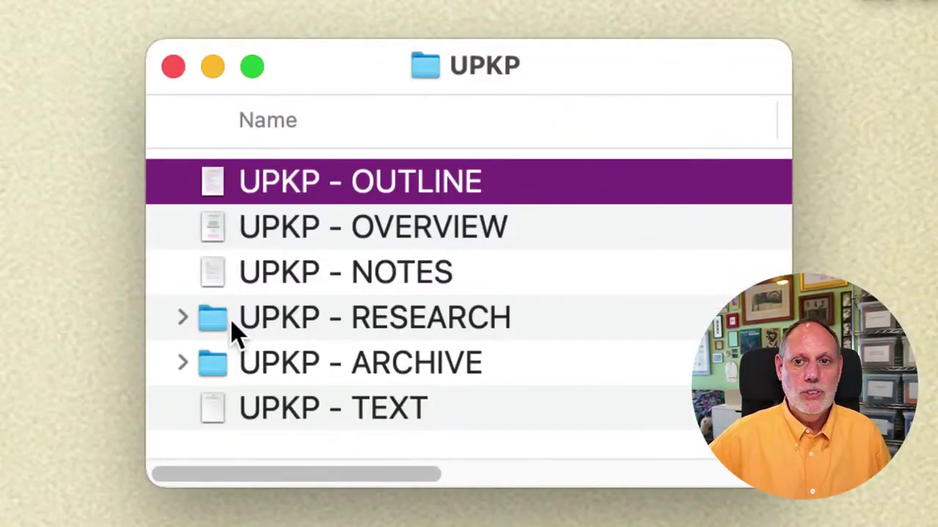
click(431, 408)
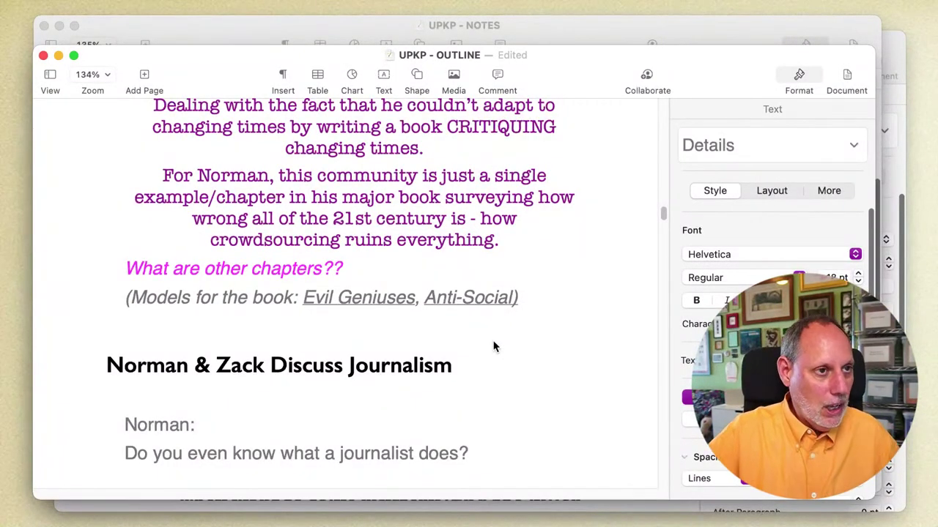
- Switch to the UPKP - NOTES document and examine the alternate lines under "ALTS/steps in dialogue:" below the Norman and Zack scene
click(592, 25)
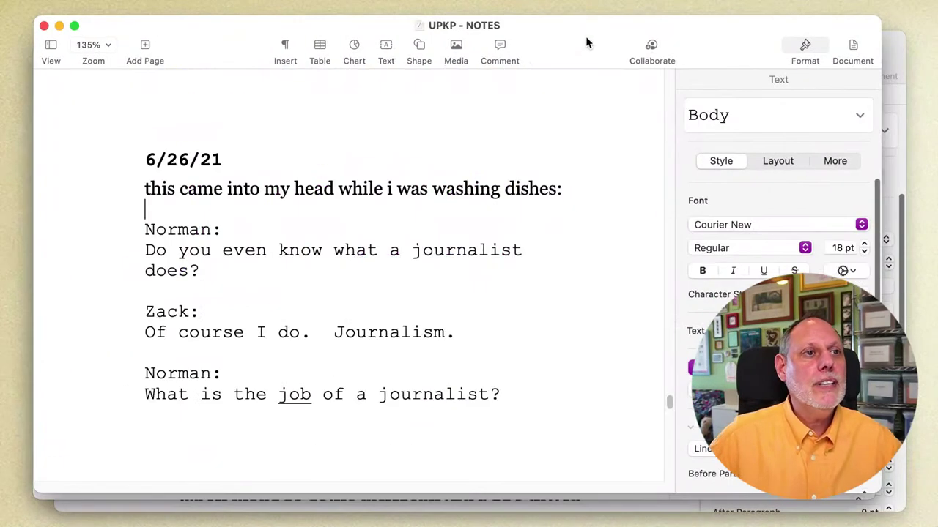
scroll(557, 141, down, 1)
scroll(558, 141, down, 20)
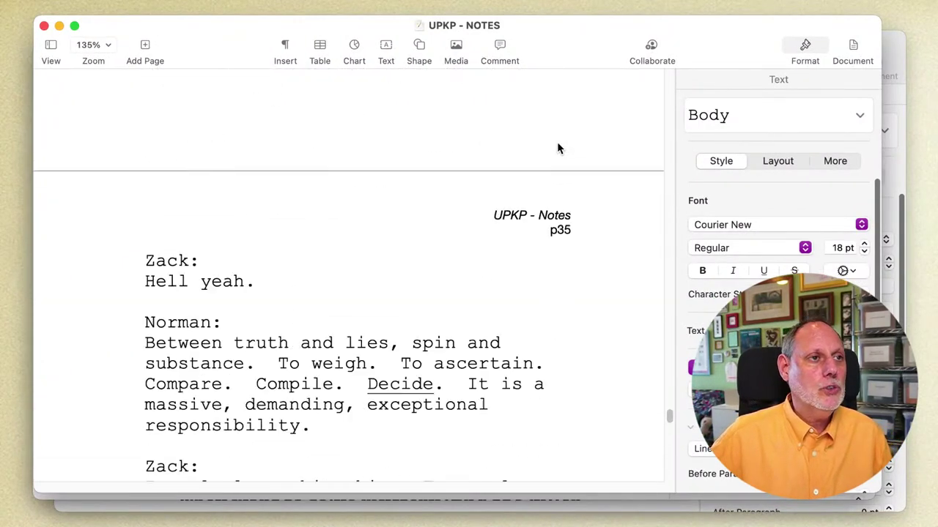
scroll(557, 142, down, 10)
scroll(557, 141, up, 7)
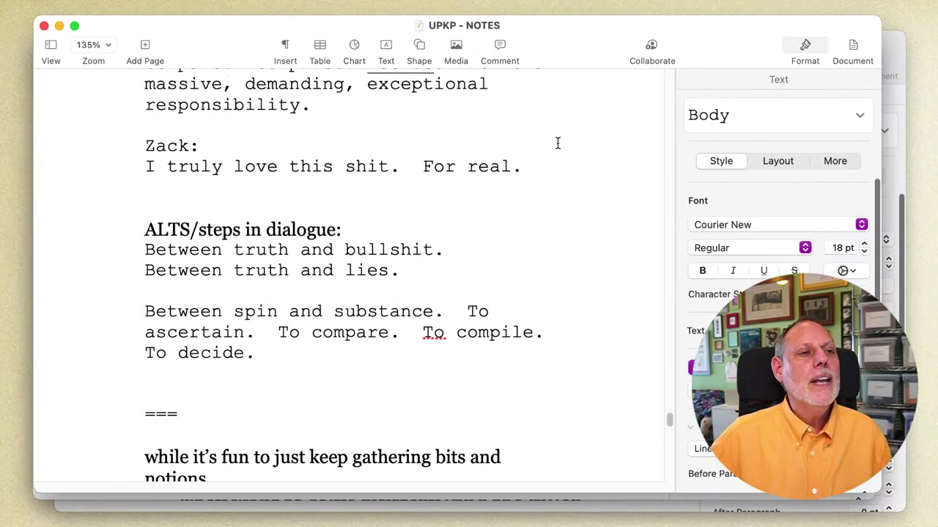
drag(273, 357, 142, 251)
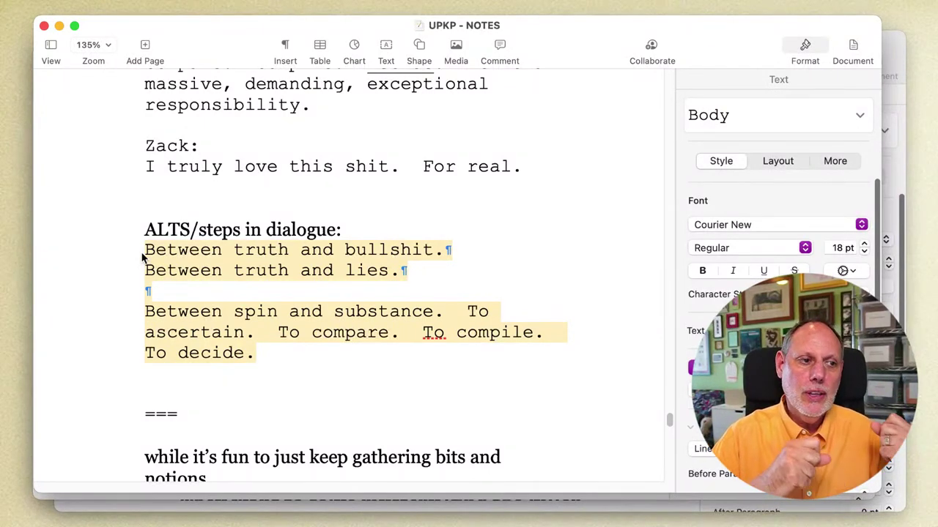
click(143, 254)
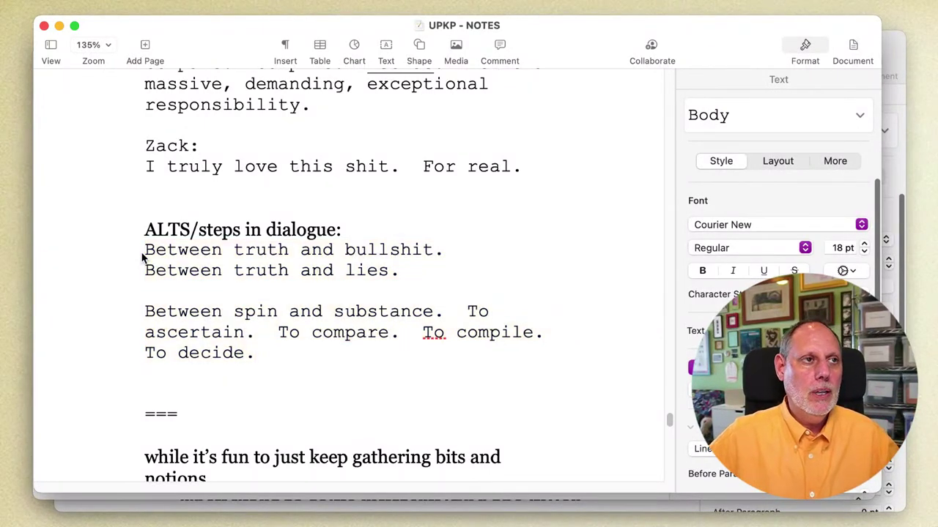
- Compare Norman's "Between truth and lies, spin and substance" line in the notes with the alternate versions beneath it
scroll(143, 256, up, 6)
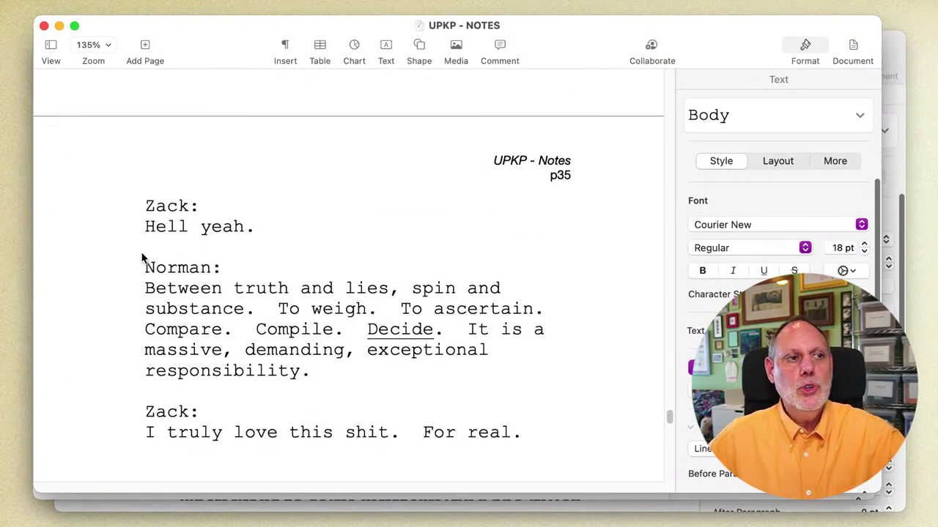
scroll(143, 256, down, 6)
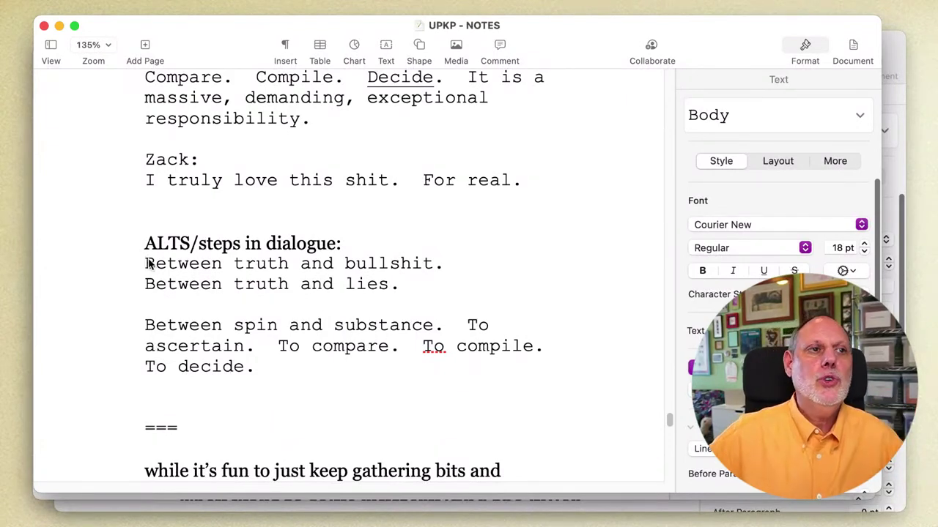
click(491, 273)
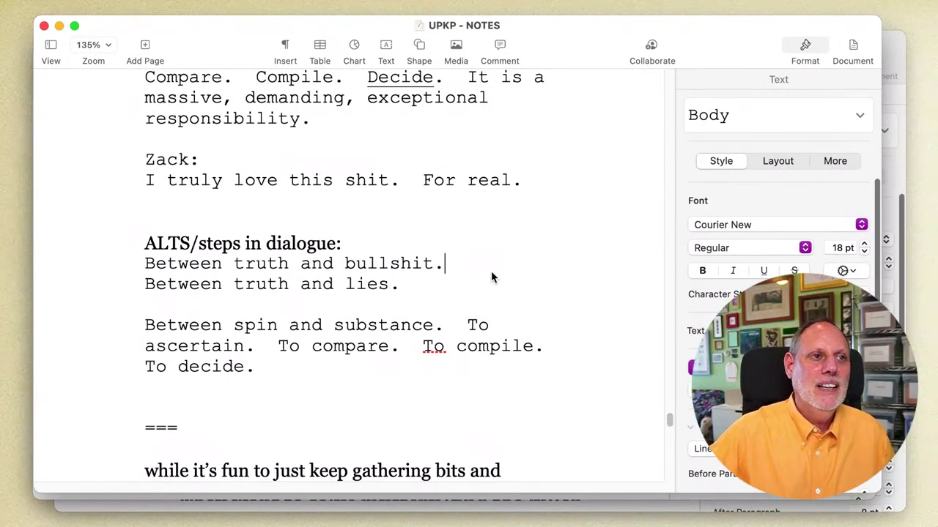
click(448, 279)
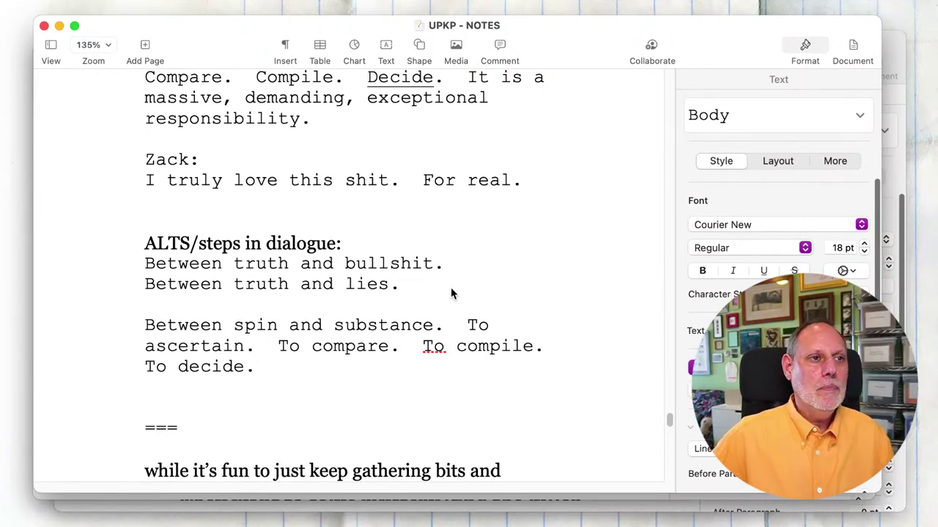
click(394, 355)
click(364, 375)
- Compare the "To weigh" through "Decide" wording in Norman's speech with the alternate's repeated "To" before each verb
scroll(364, 375, up, 5)
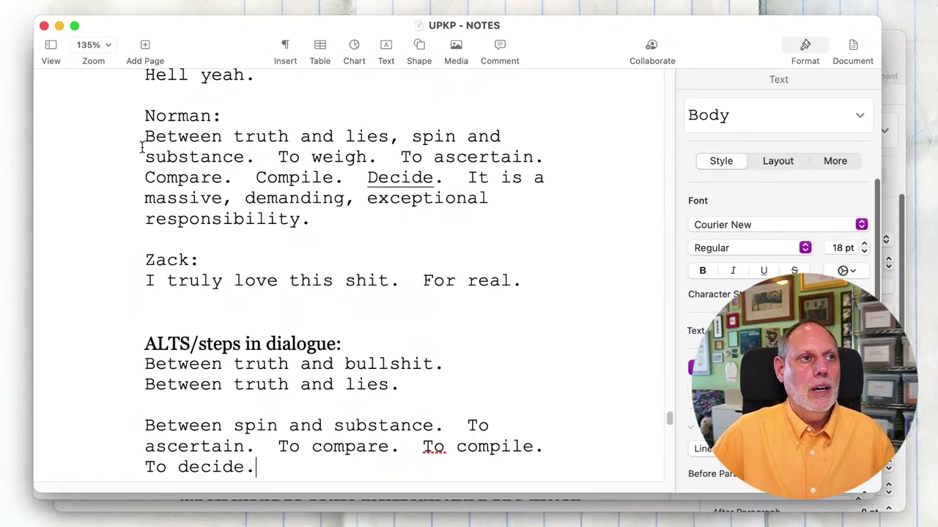
drag(277, 158, 455, 184)
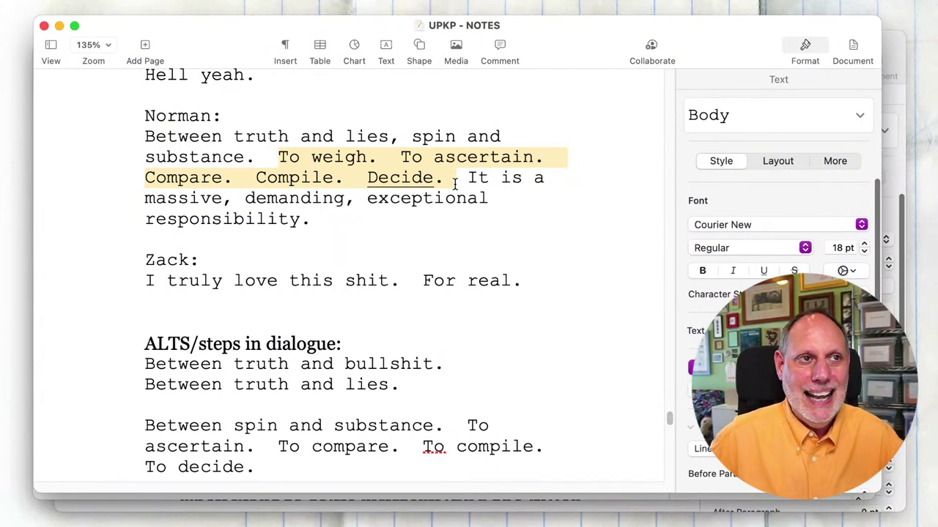
scroll(454, 184, down, 5)
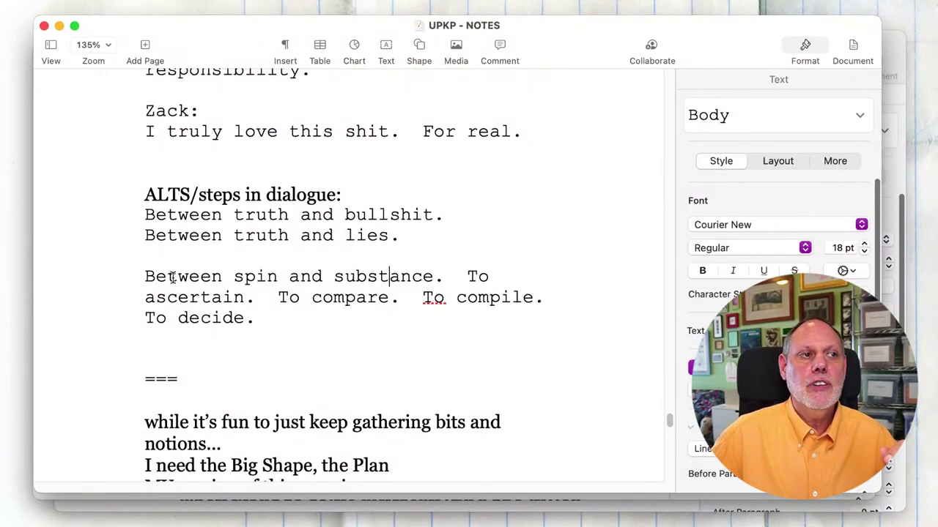
double_click(469, 276)
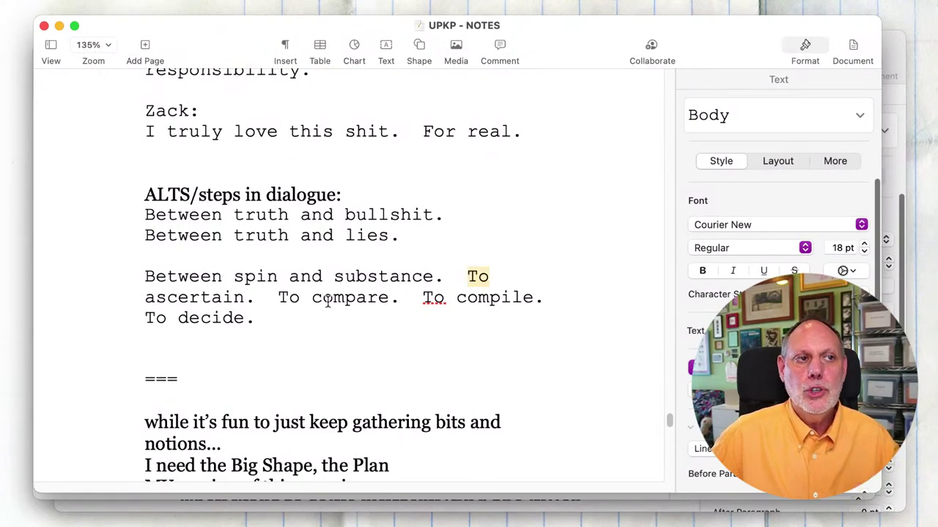
click(301, 300)
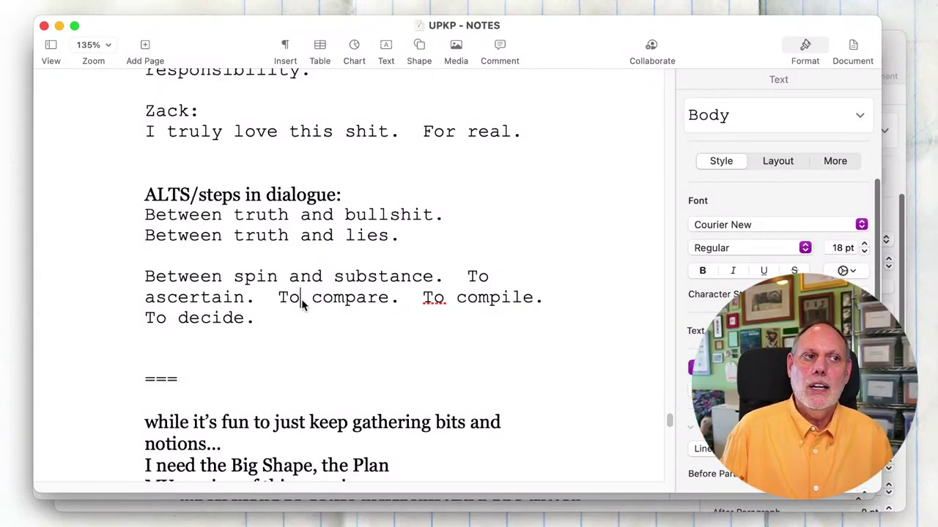
scroll(301, 299, up, 5)
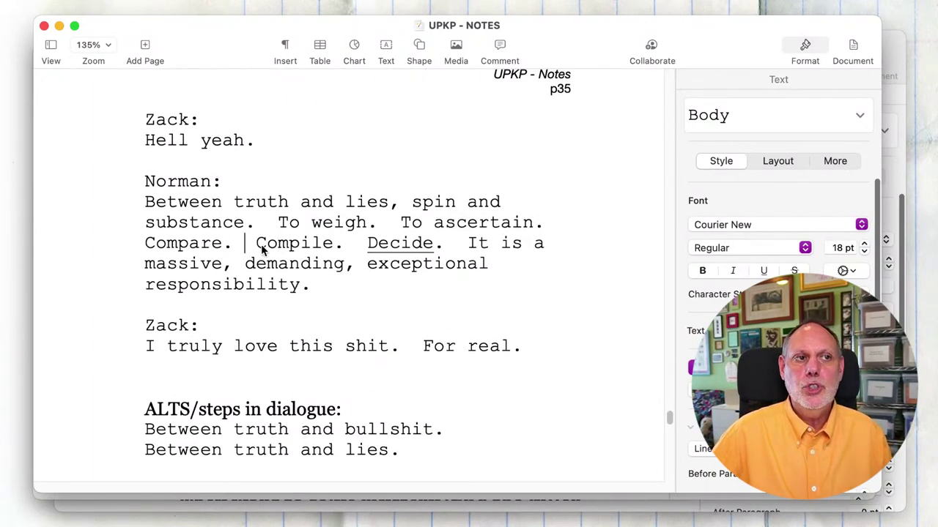
drag(445, 251, 197, 249)
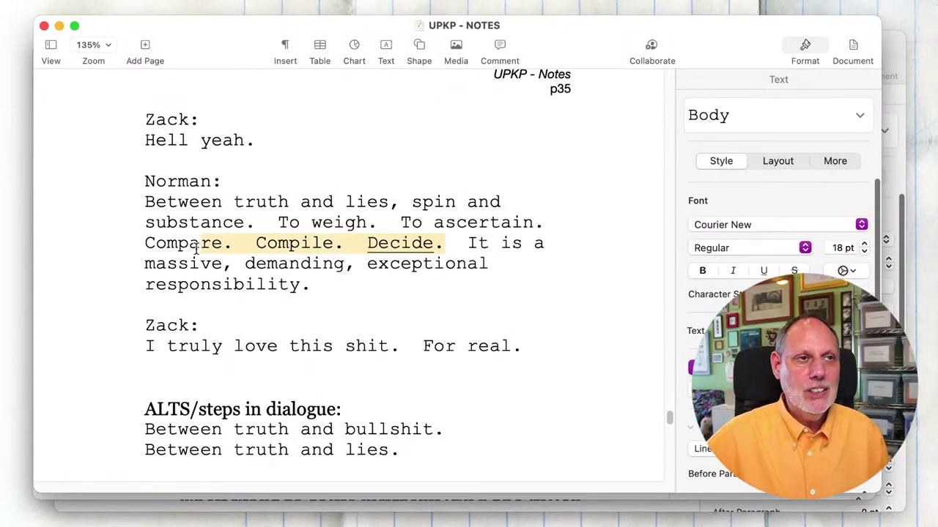
click(197, 249)
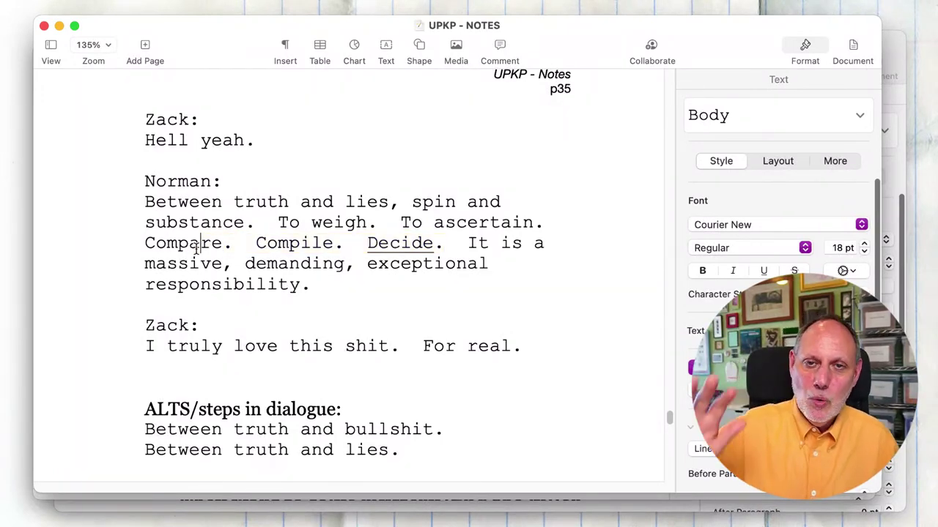
scroll(196, 249, down, 5)
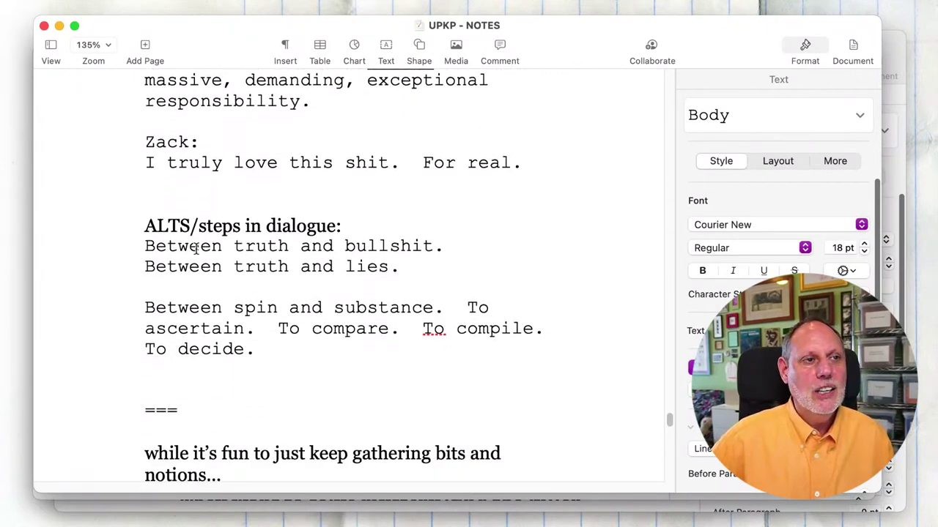
- Examine the note after the "===" divider about needing the Big Shape, the Plan and the STORY
scroll(196, 249, down, 7)
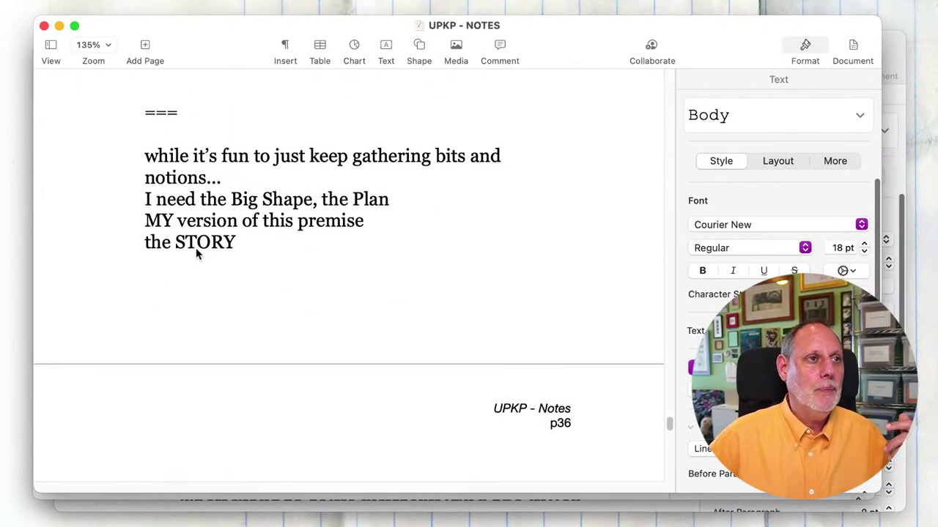
click(278, 246)
click(122, 139)
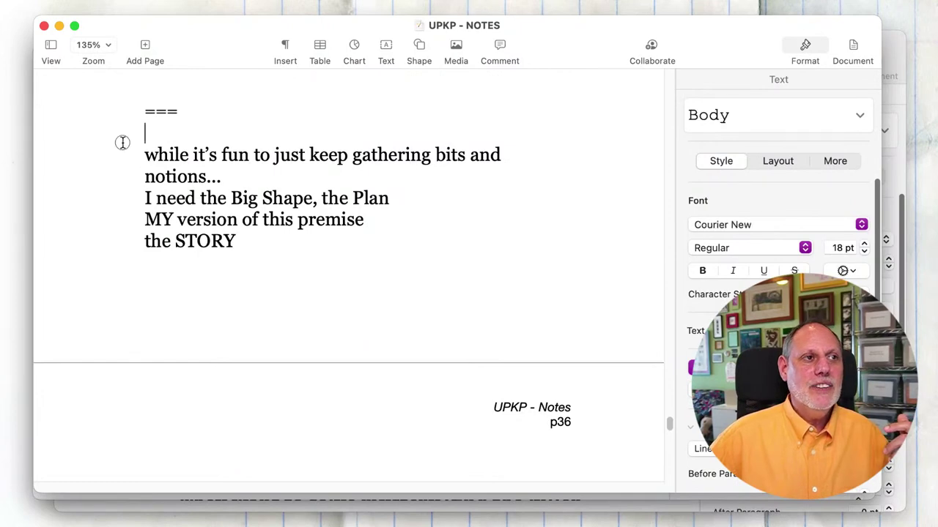
click(189, 192)
click(236, 242)
drag(236, 241, 134, 159)
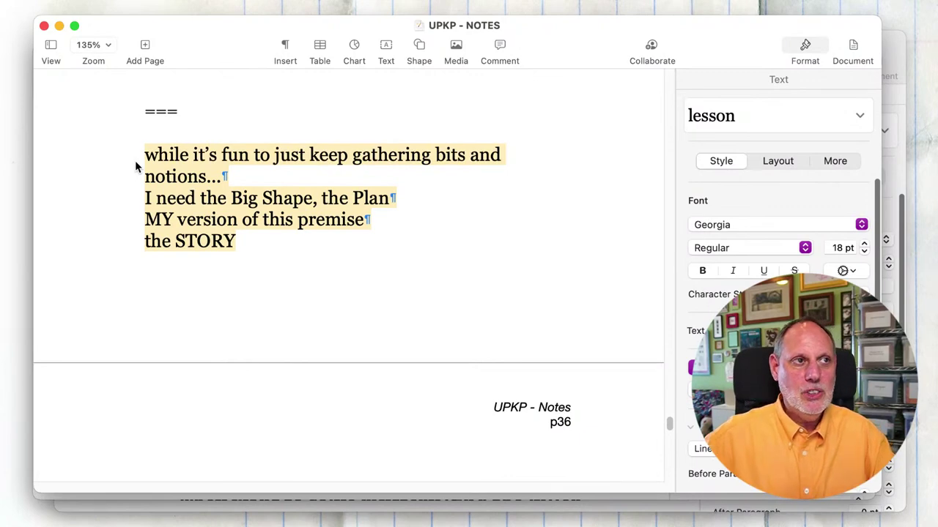
click(152, 159)
- Read the "Madelyn & Norman" notes on possible versions of their romance
scroll(161, 163, down, 10)
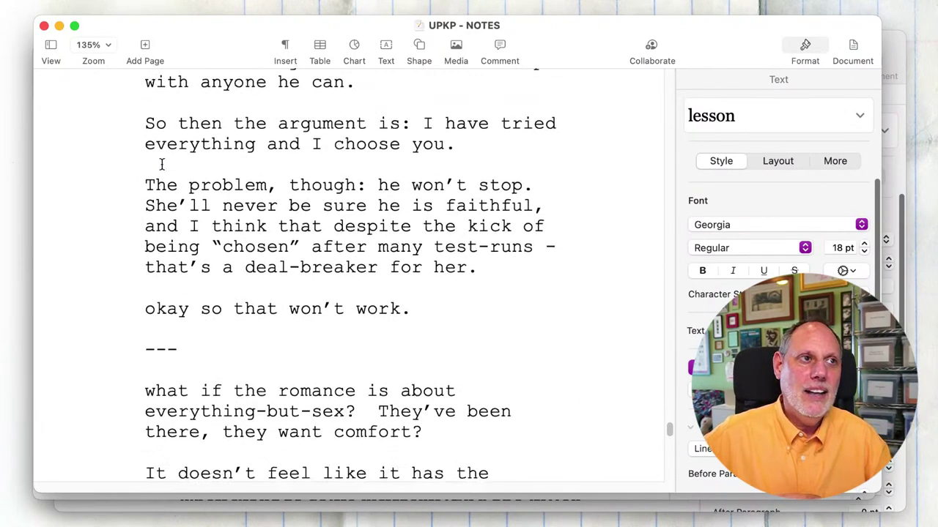
scroll(161, 163, up, 5)
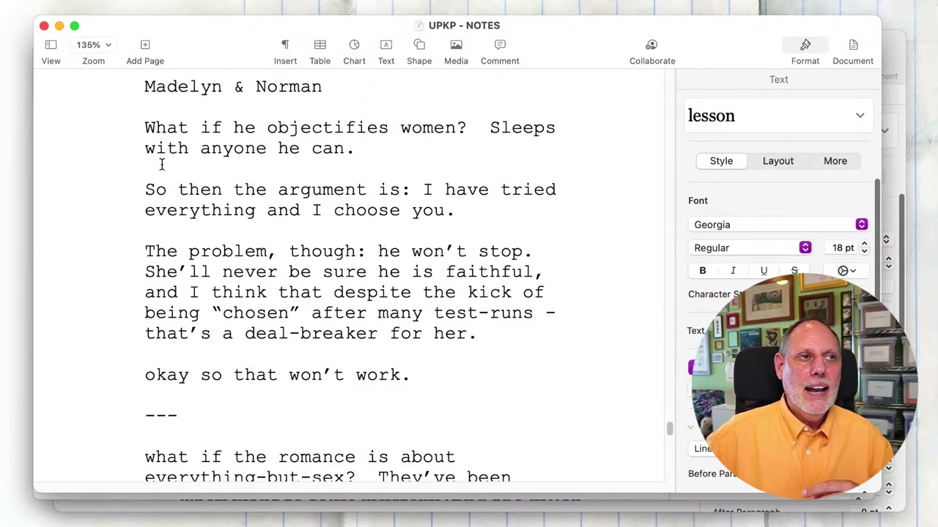
click(132, 152)
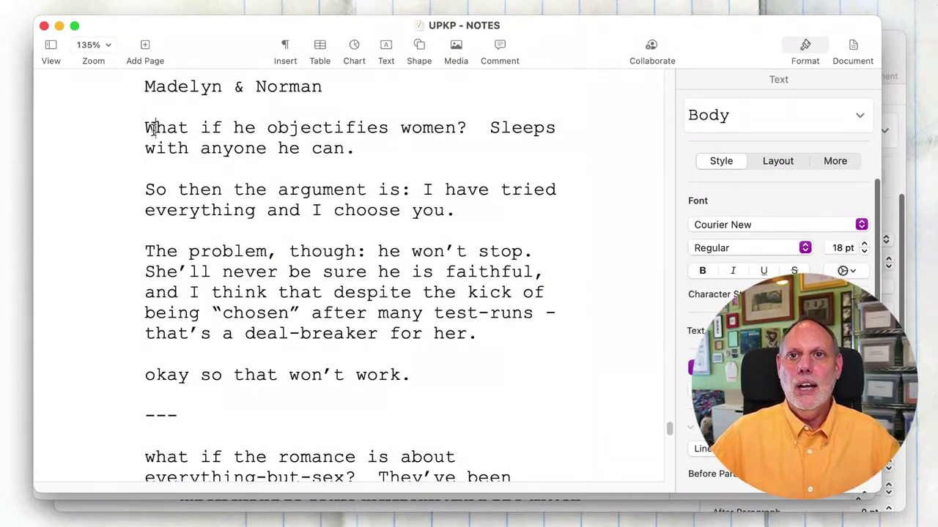
- Examine the "What if he objectifies women?" idea under "Madelyn & Norman" in the notes
click(235, 148)
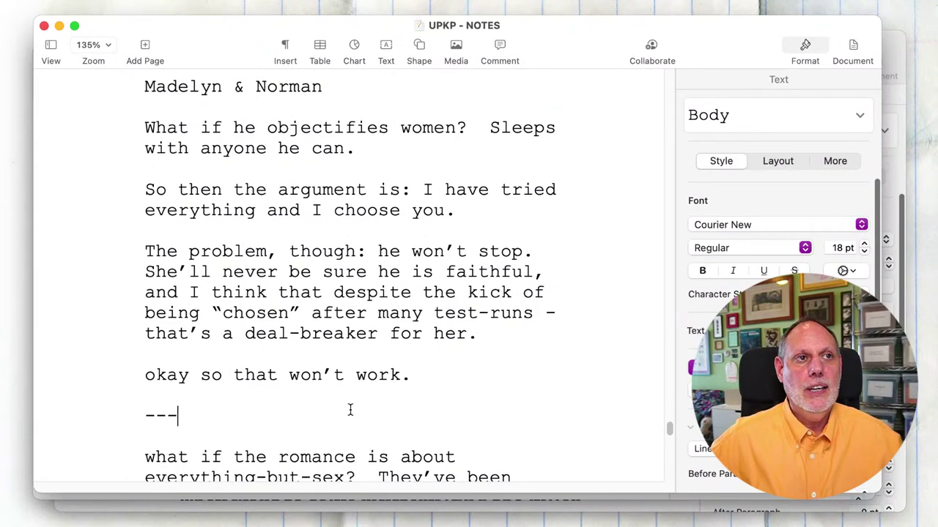
drag(479, 136, 146, 133)
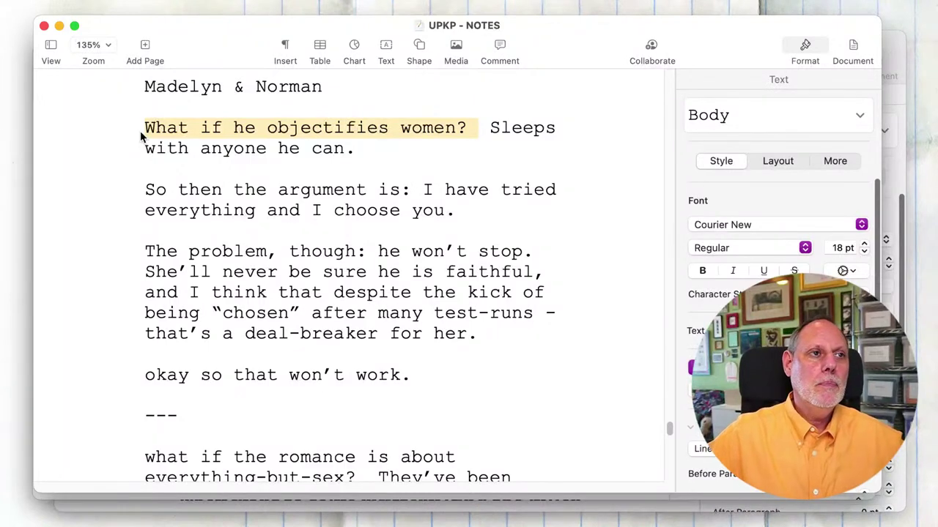
click(142, 133)
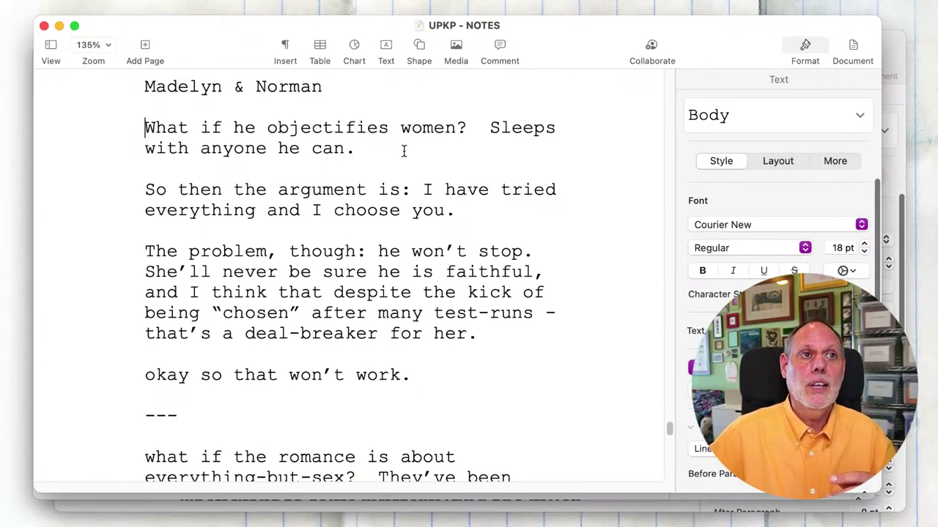
click(480, 129)
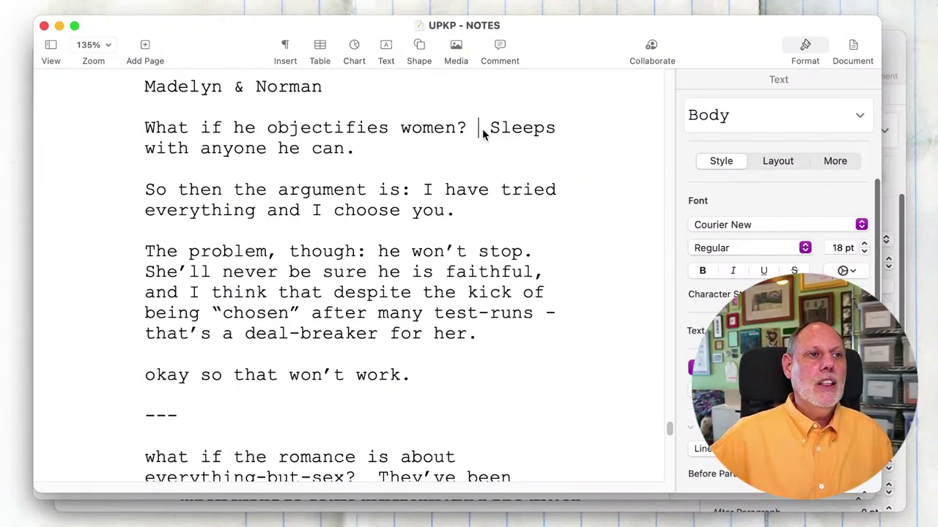
- Compare the "The problem, though" paragraph with the "So then the argument is" paragraph above it
triple_click(486, 344)
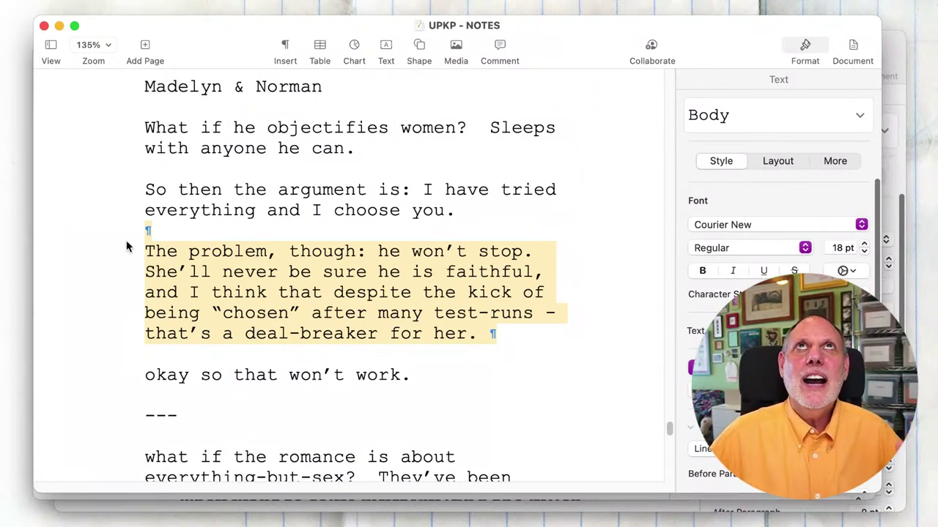
click(148, 231)
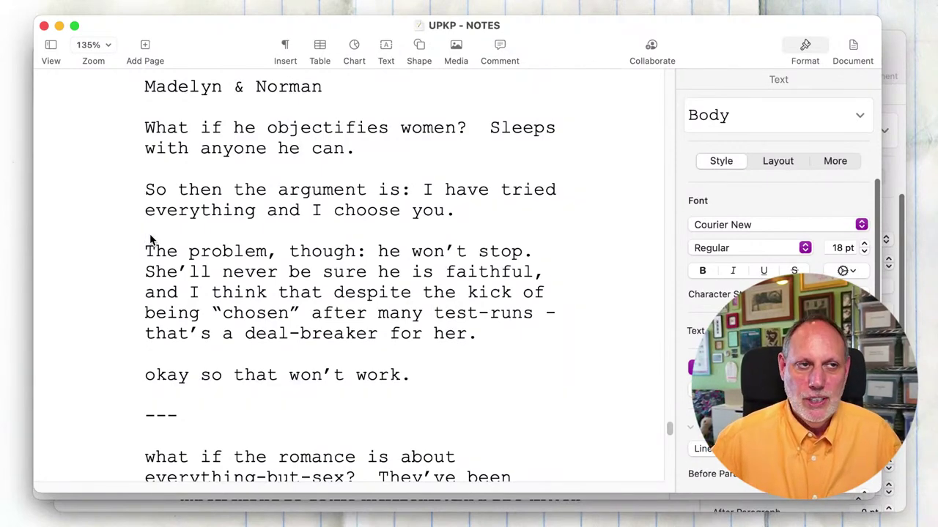
click(475, 206)
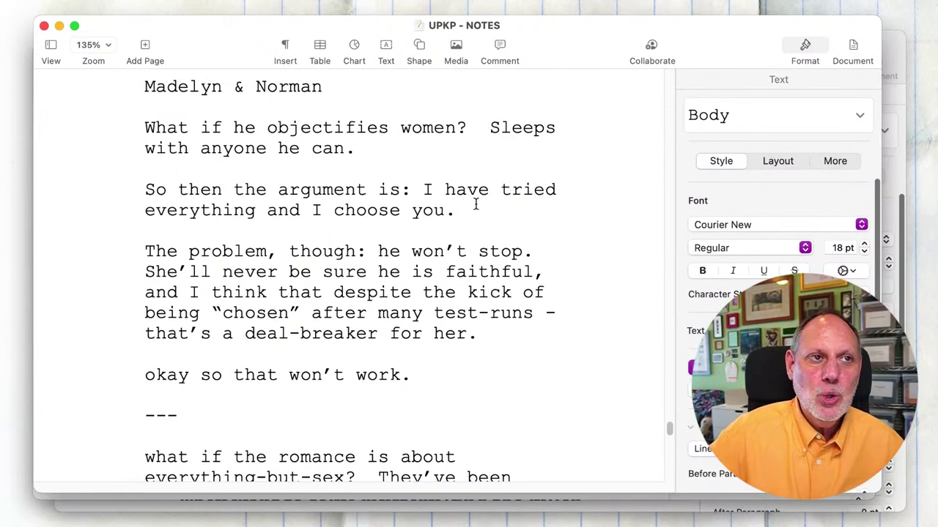
triple_click(440, 192)
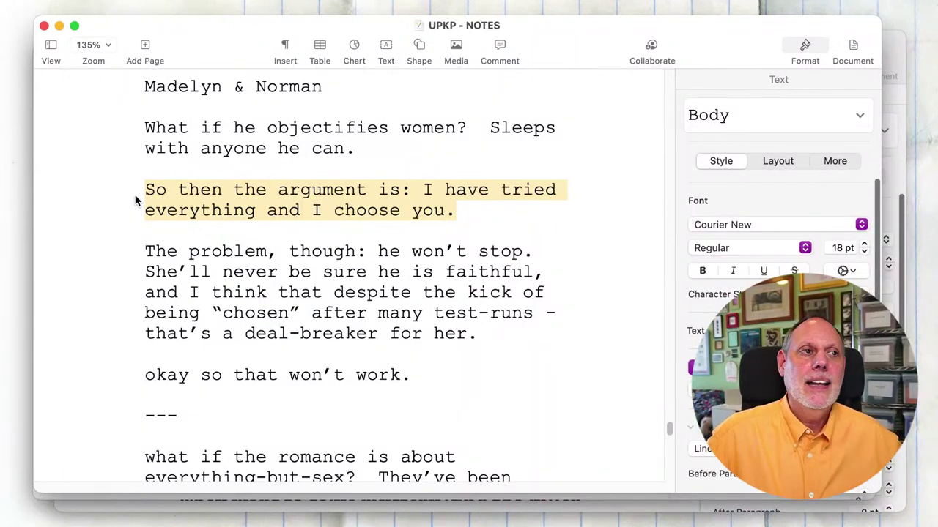
click(184, 200)
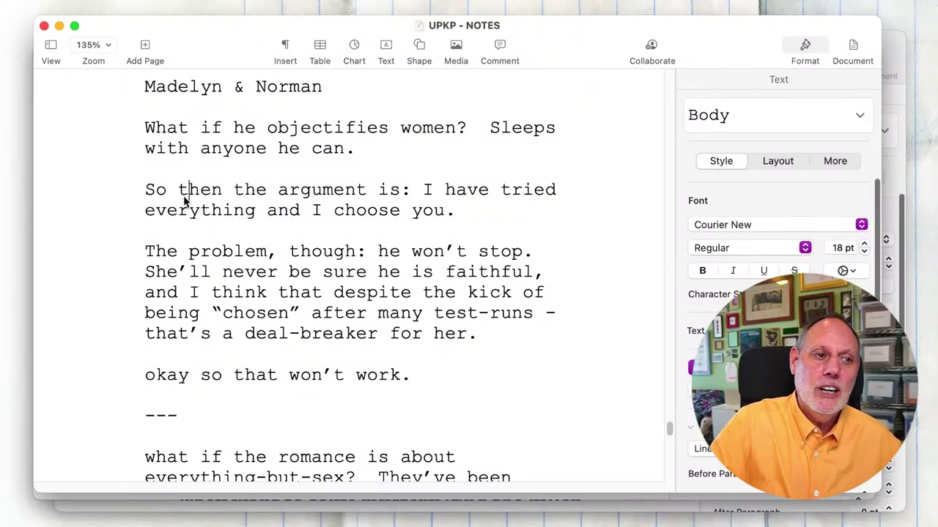
- Read the idea of an everything-but-sex romance and the thoughts on its comedy urgency beneath it
scroll(185, 201, down, 8)
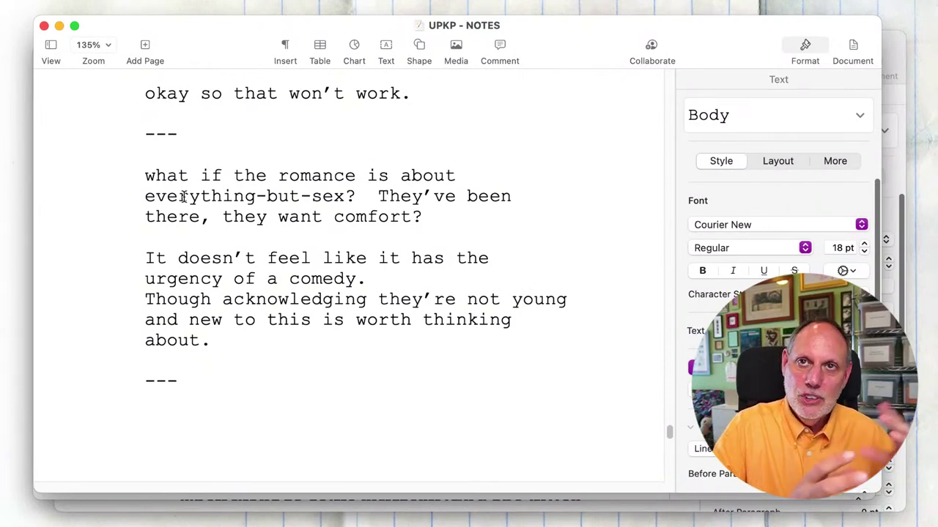
click(185, 197)
scroll(185, 197, down, 2)
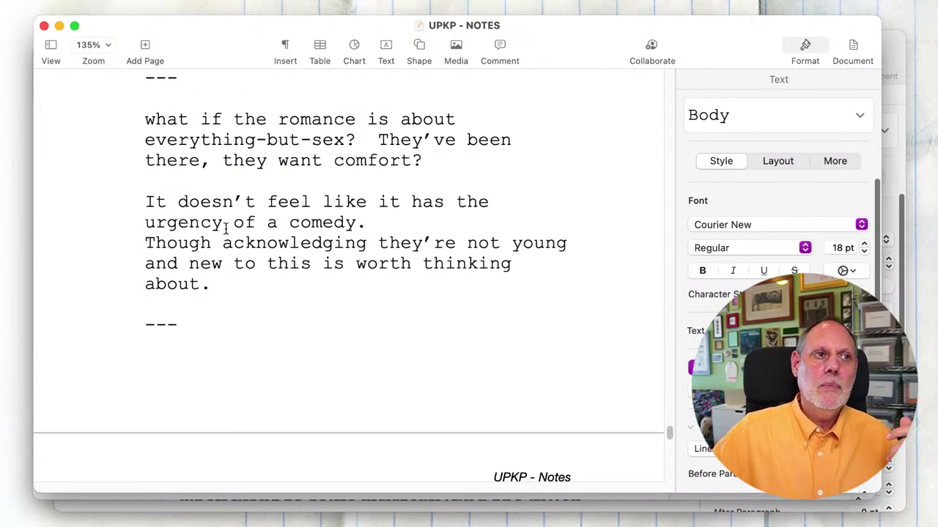
click(247, 319)
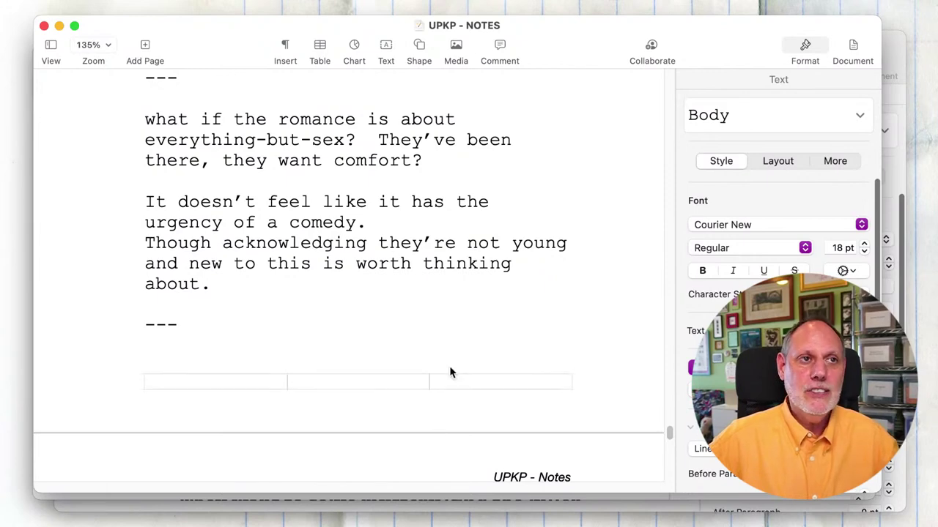
- Examine the page 37 idea about indirect sensual stuff and the "Good thing for the scrap pile though!" comment closing it
scroll(450, 372, down, 3)
scroll(449, 366, down, 12)
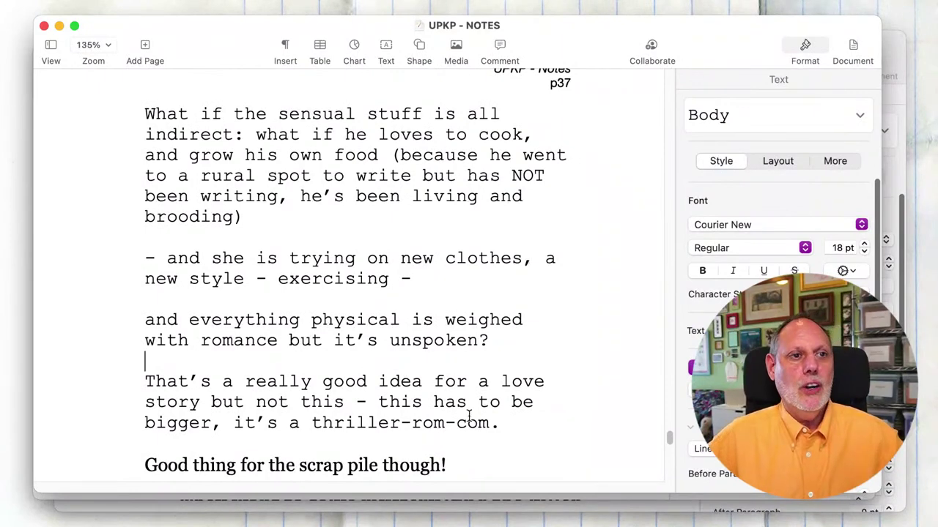
click(518, 419)
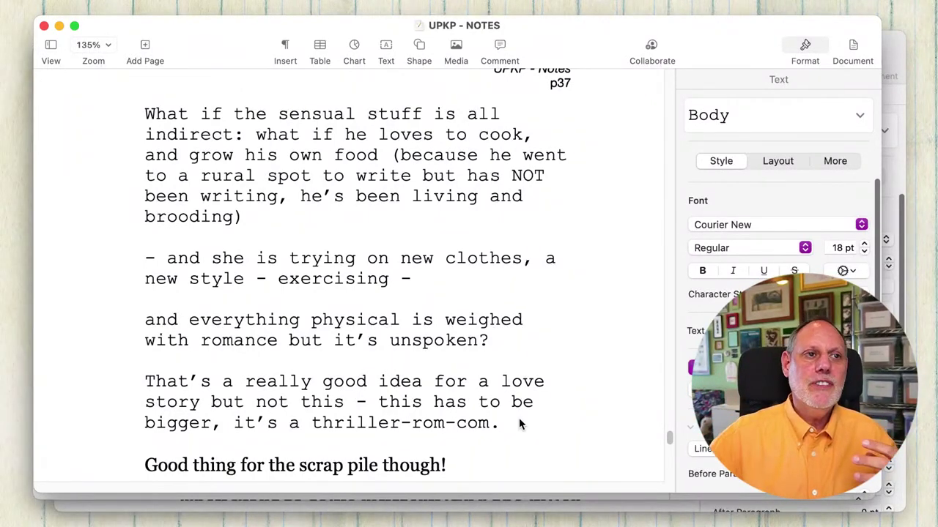
drag(513, 340, 124, 326)
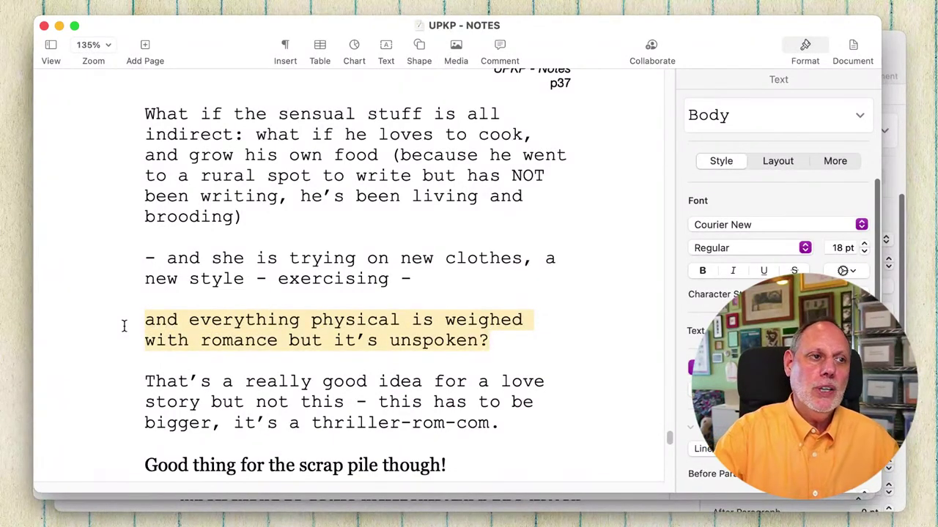
click(347, 407)
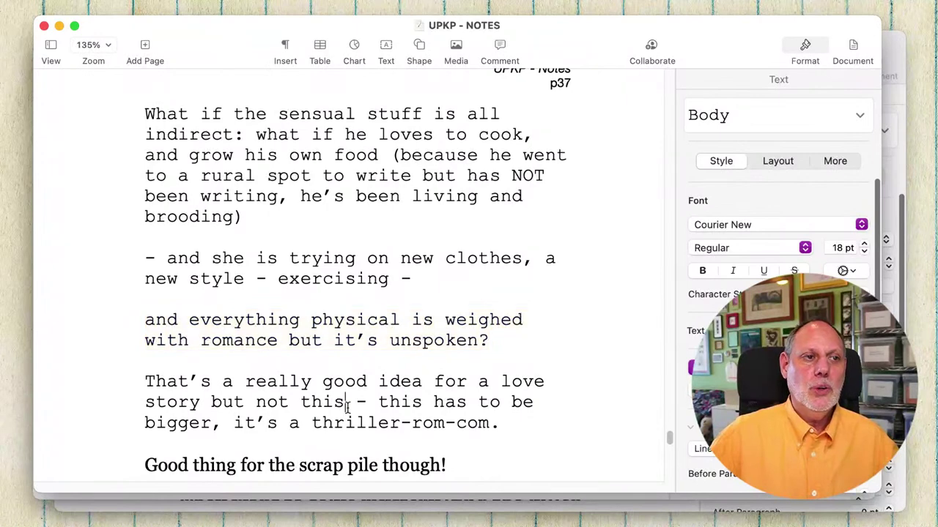
scroll(348, 407, down, 3)
drag(448, 399, 126, 397)
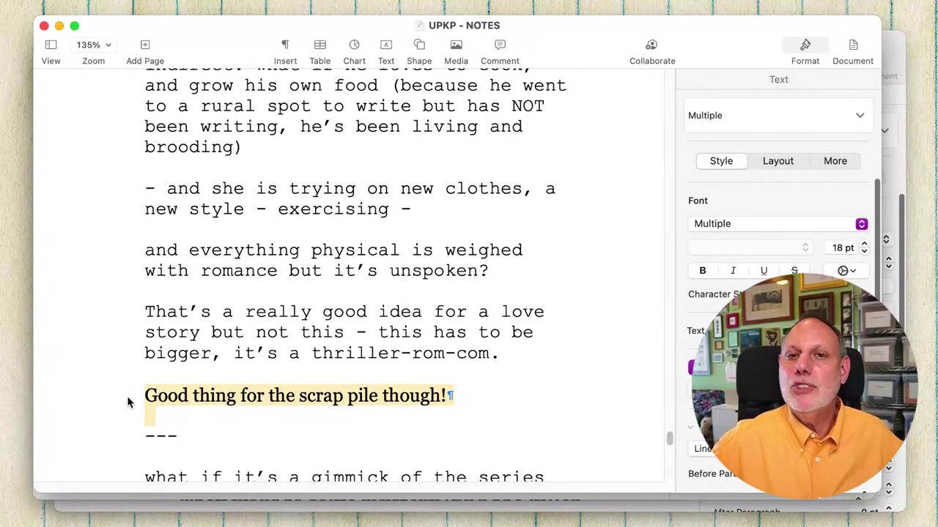
click(127, 402)
- Read the "gimmick of the series" idea and its "Two veterans who can be honest with each other" line
scroll(127, 399, down, 5)
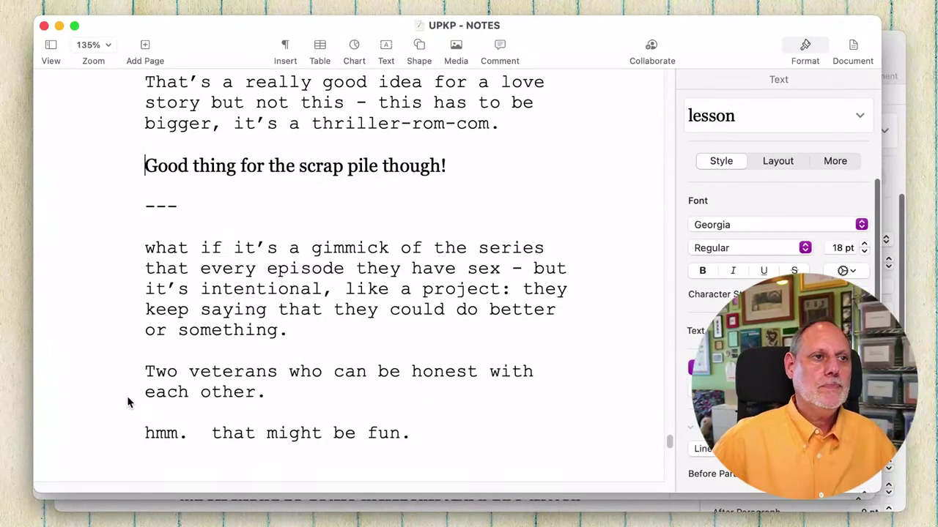
click(127, 399)
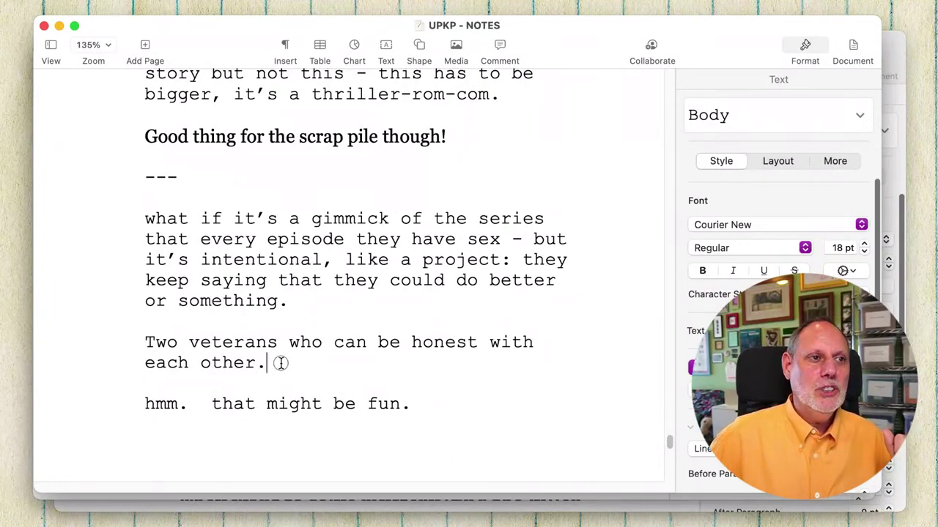
drag(278, 361, 93, 334)
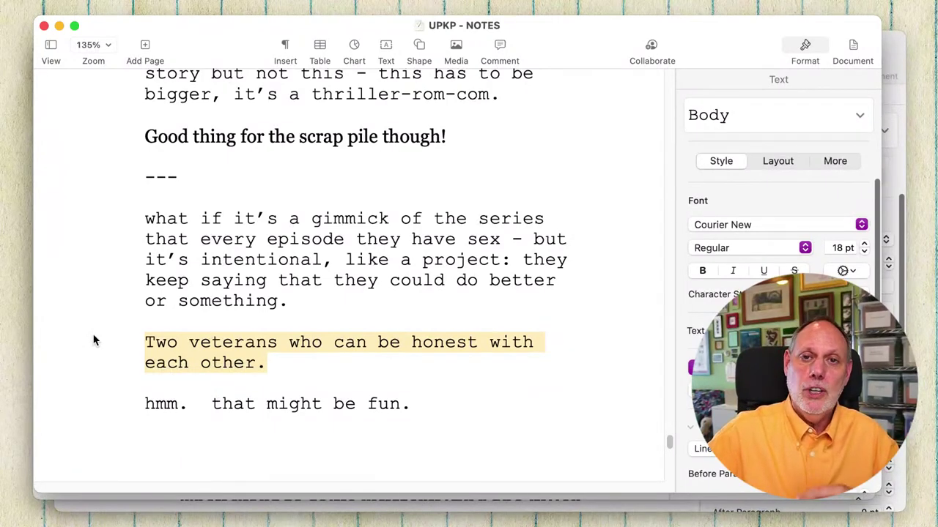
click(93, 339)
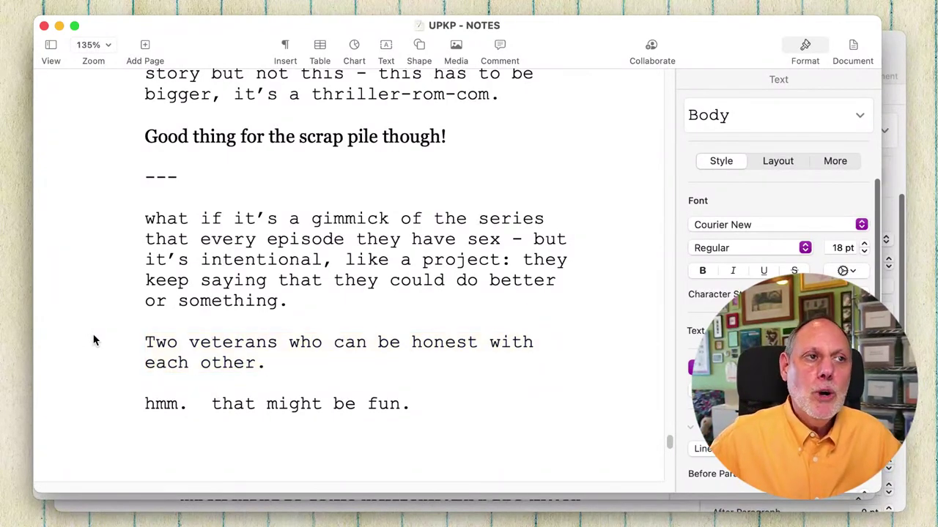
- Copy the notes from "What if the sensual stuff is all indirect" through "hmm. that might be fun."
drag(414, 406, 139, 236)
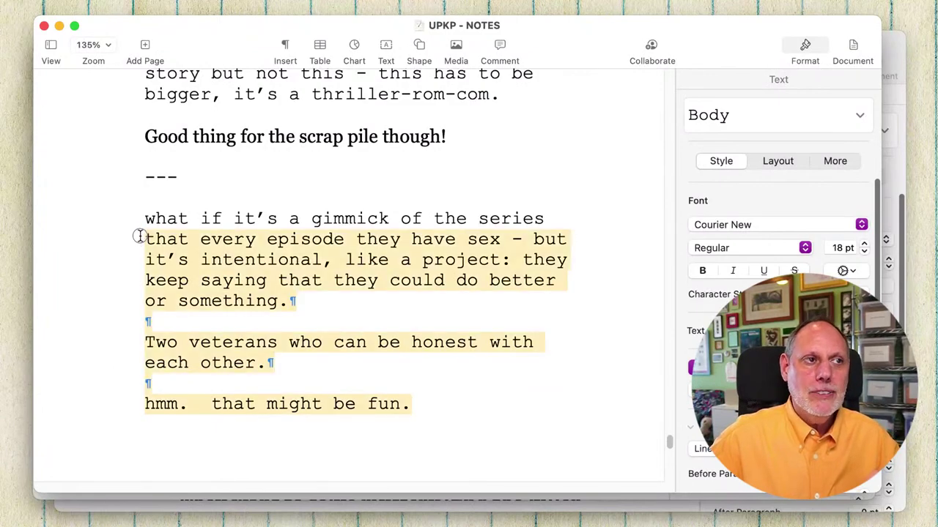
click(139, 236)
drag(432, 403, 308, 57)
drag(174, 272, 140, 380)
click(140, 425)
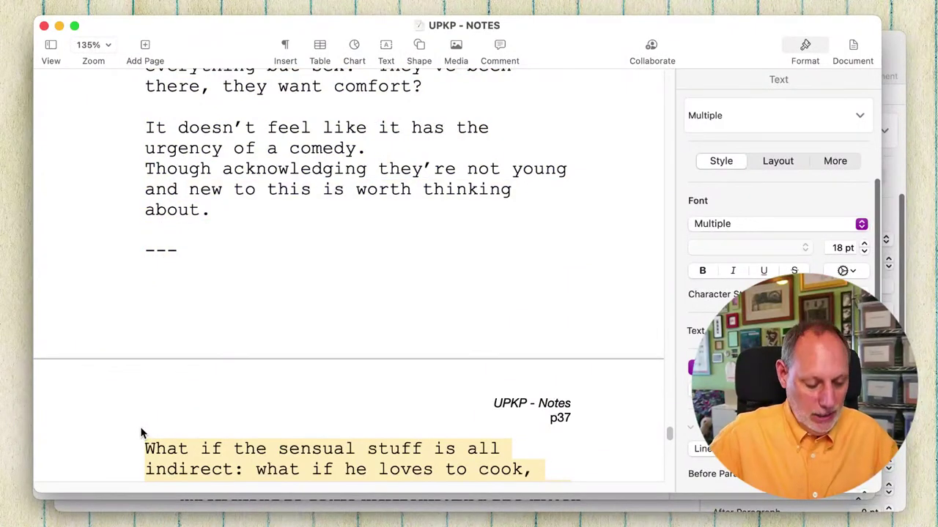
- Bring the UPKP - OUTLINE document forward and look through its "MAJOR ISSUES TO DEAL WITH SOON!" section for a place for the notes
click(889, 53)
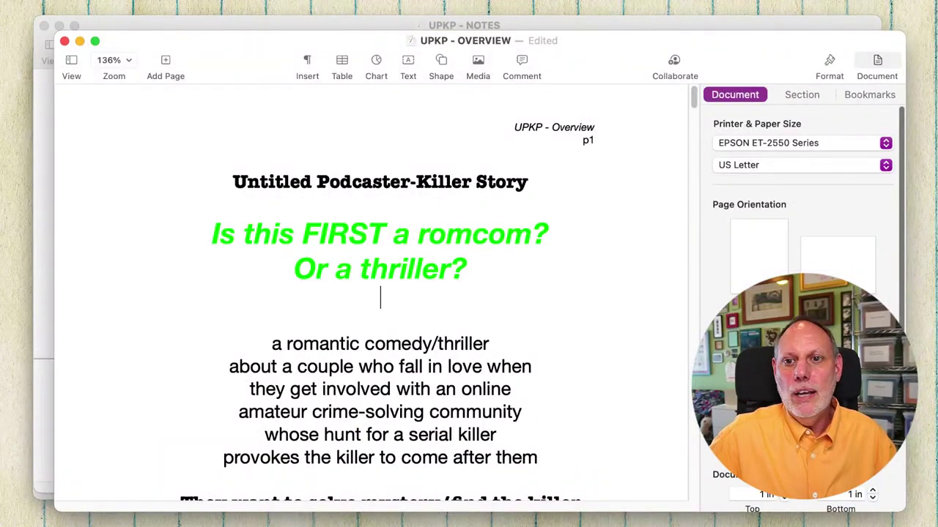
key(super+grave)
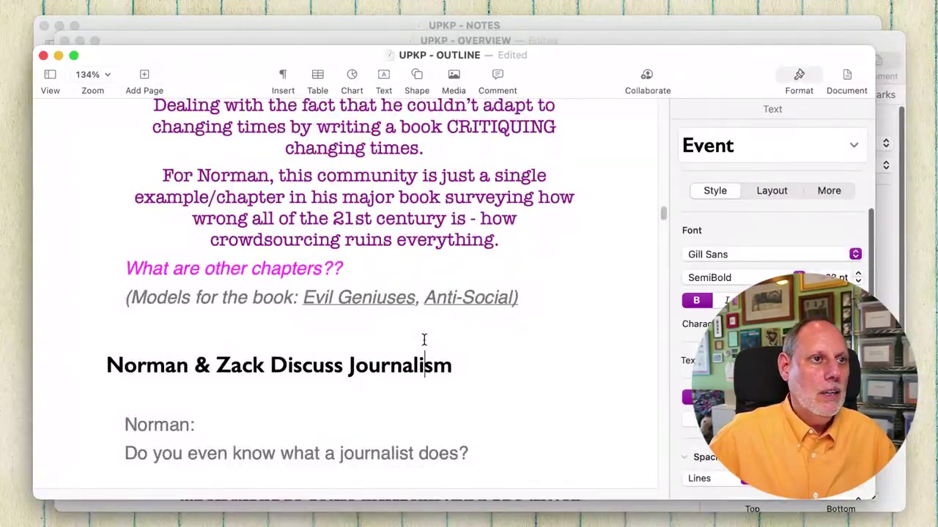
scroll(424, 339, up, 20)
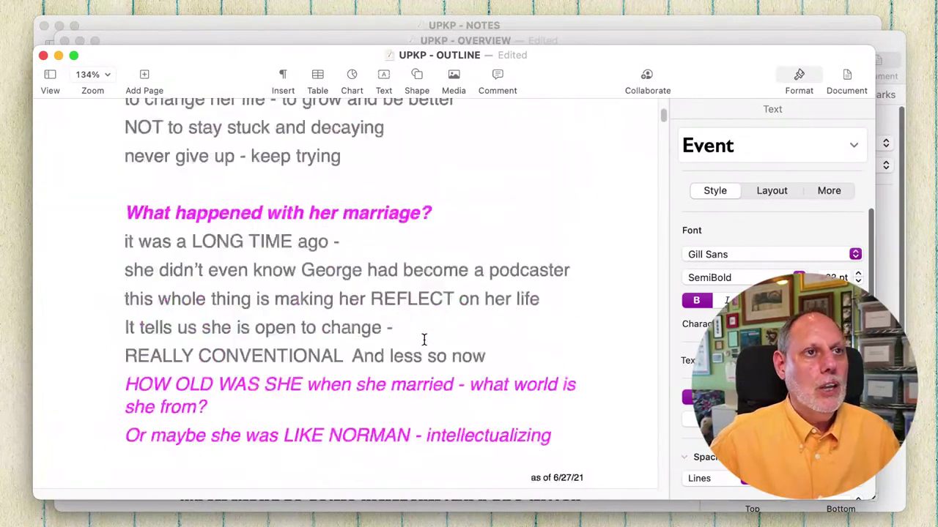
click(419, 264)
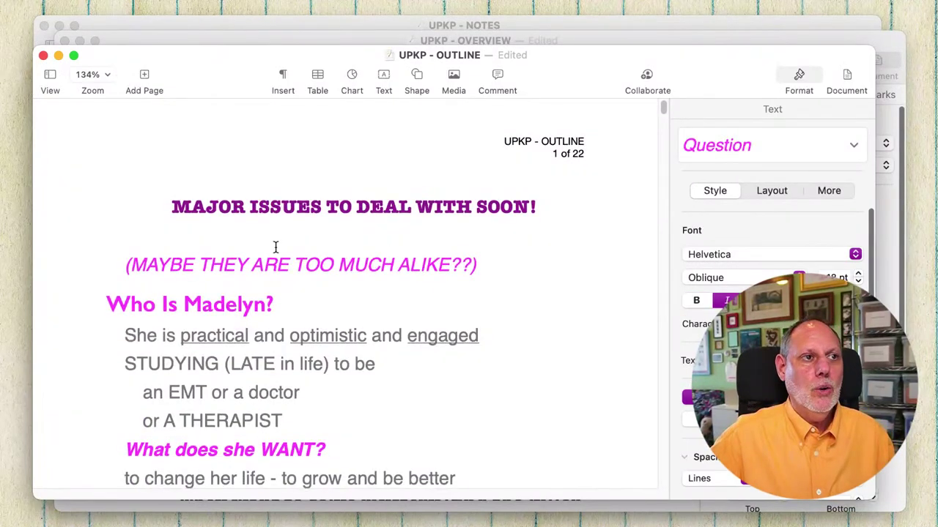
key(Up)
scroll(481, 237, down, 15)
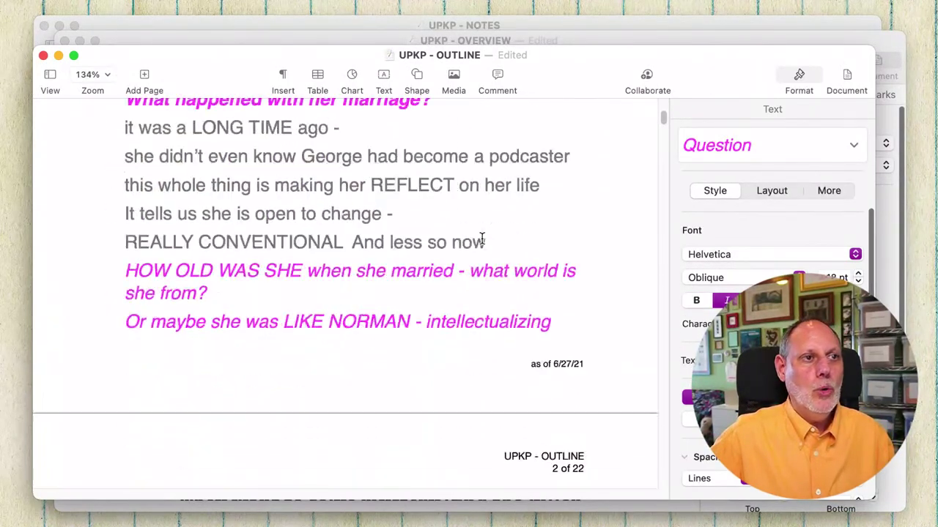
scroll(481, 238, down, 15)
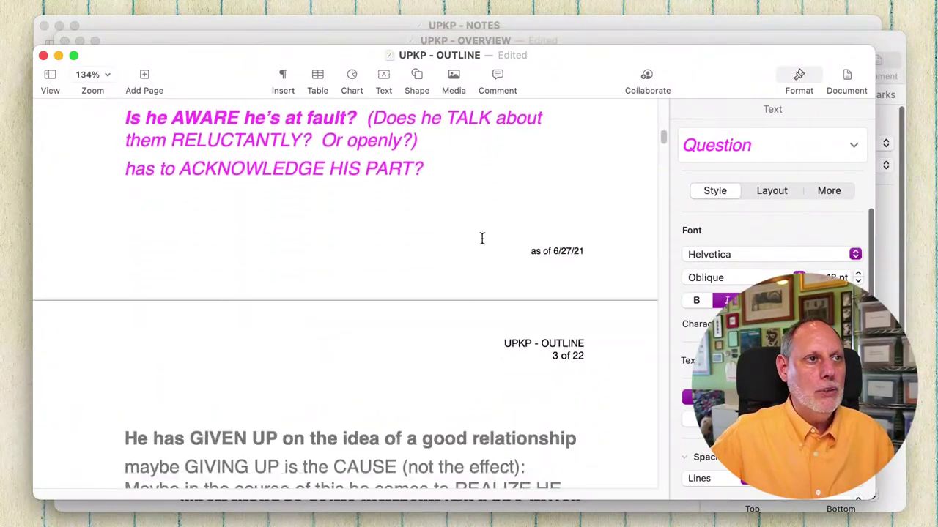
scroll(481, 237, down, 5)
- Add blank lines above "Why are the police NOT ON this case???" in the outline and paste the copied romance notes there
click(440, 148)
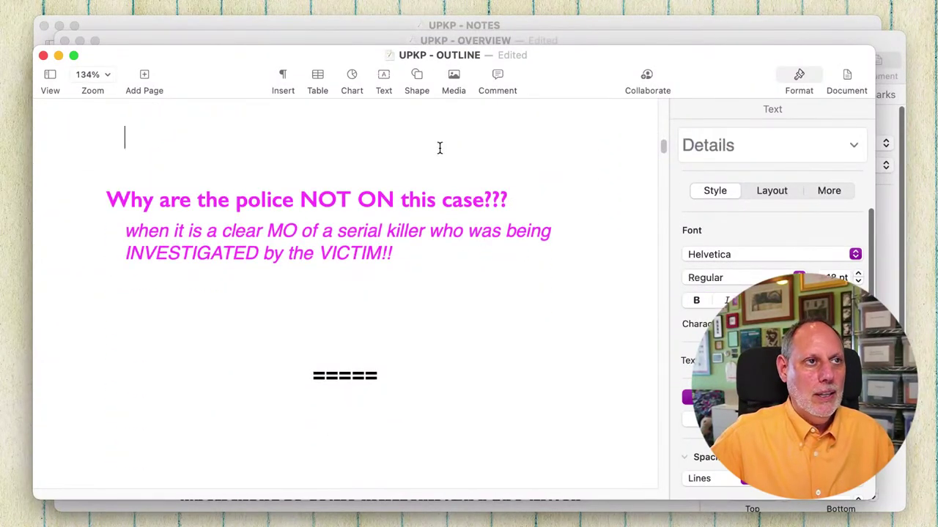
key(Return)
key(Return)
key(Return)
key(Return)
key(Return)
key(Return)
key(Return)
key(Return)
key(Return)
key(Return)
key(Return)
key(Return)
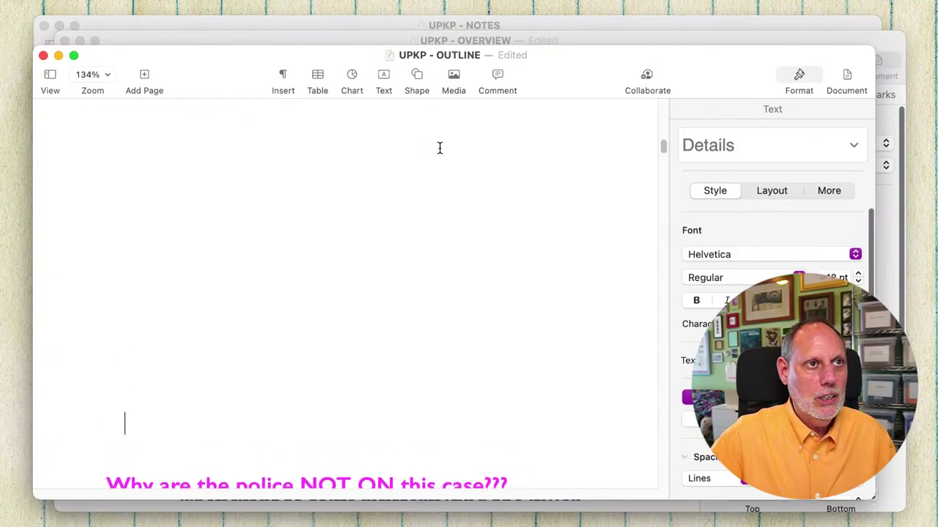
key(super+v)
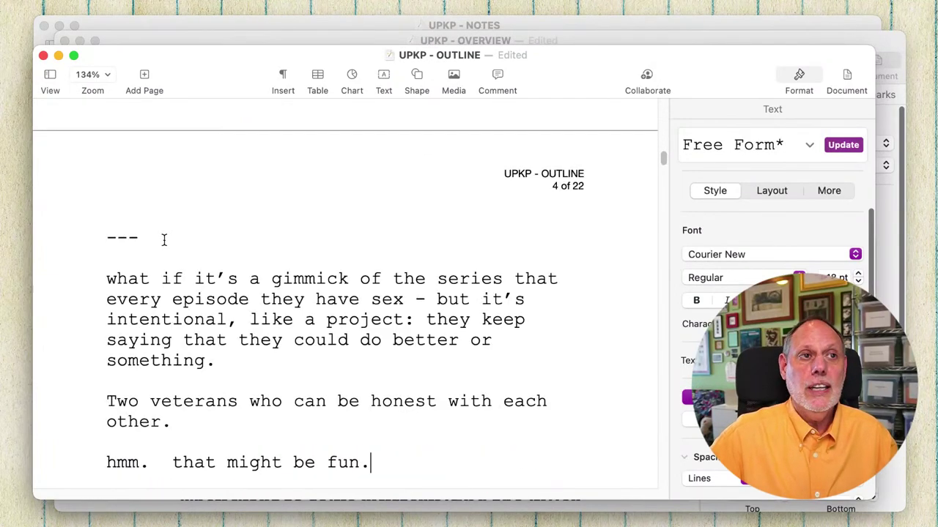
- Apply the Details paragraph style to the pasted romance notes and make them italic
drag(383, 469, 109, 397)
click(698, 147)
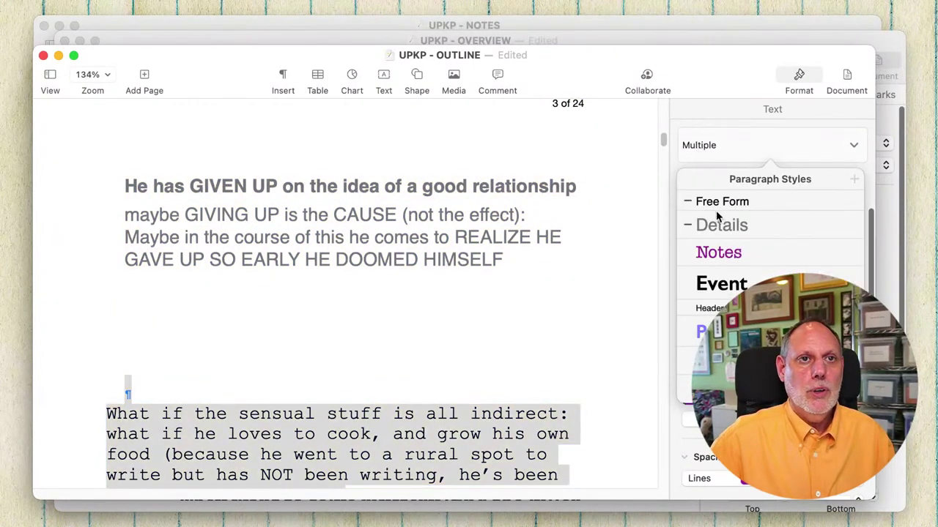
click(720, 226)
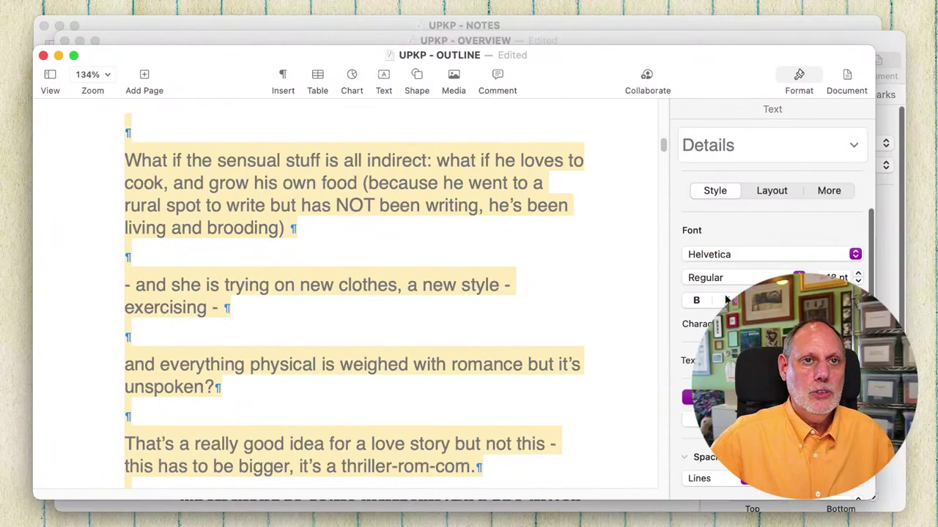
click(359, 278)
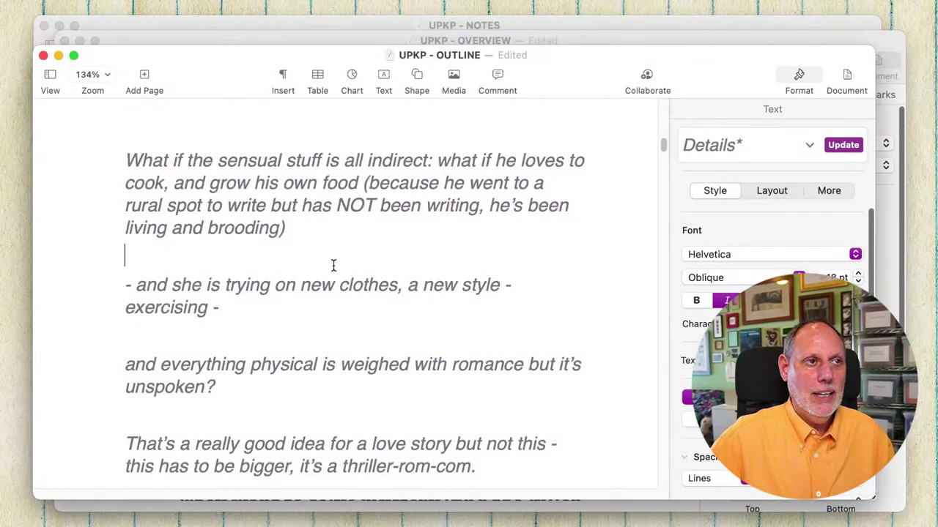
- Save the outline, bring the UPKP - NOTES document forward and read the notes following the copied romance passage through the house idea
key(super+s)
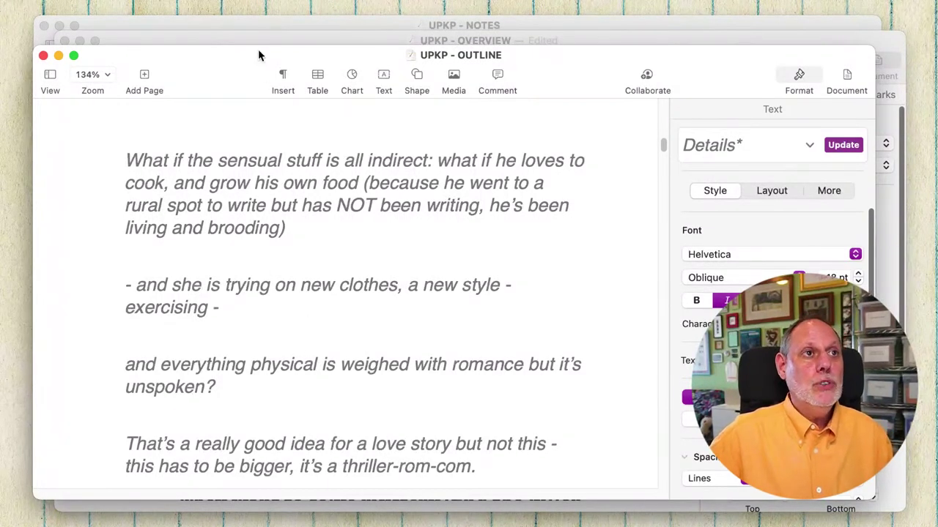
click(234, 21)
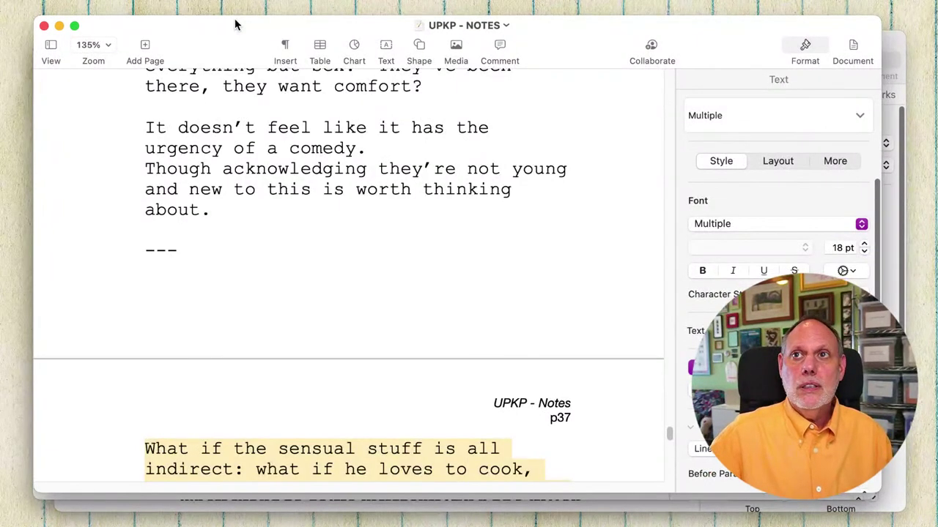
click(242, 162)
scroll(242, 162, down, 20)
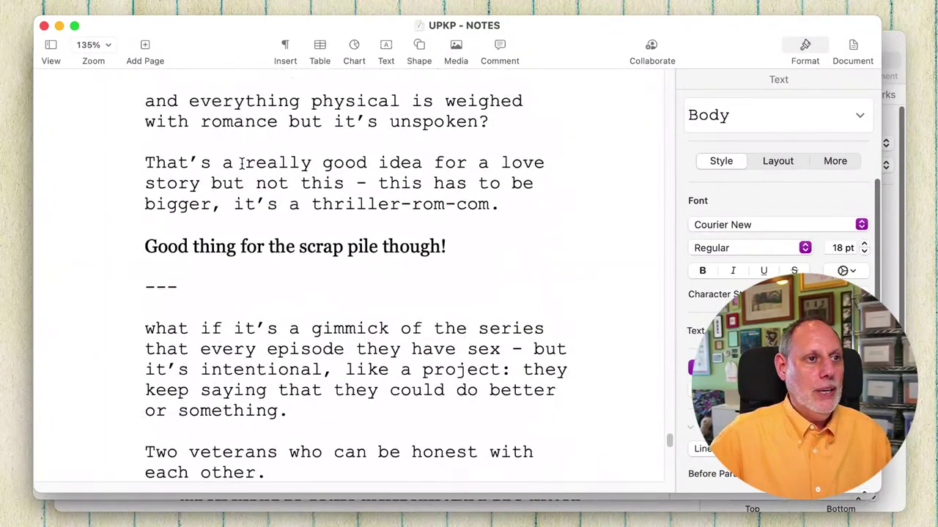
scroll(241, 162, down, 10)
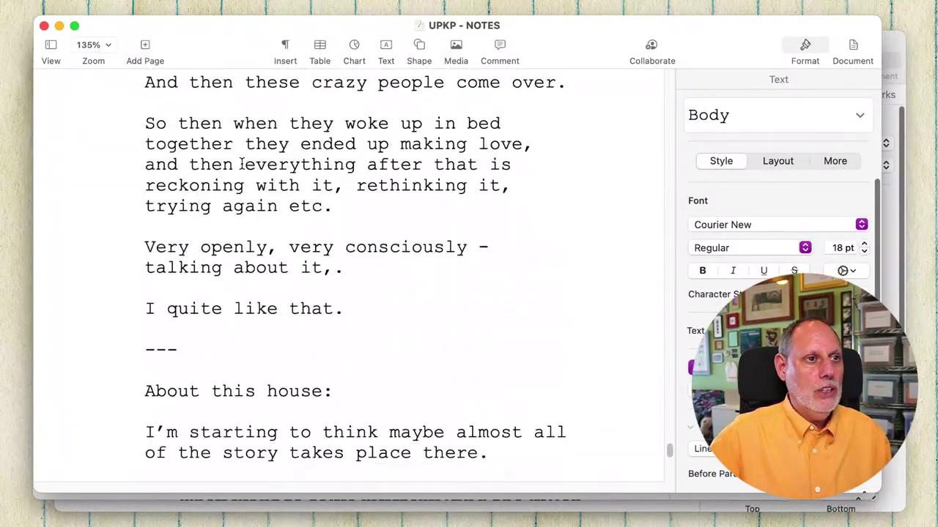
scroll(241, 163, down, 12)
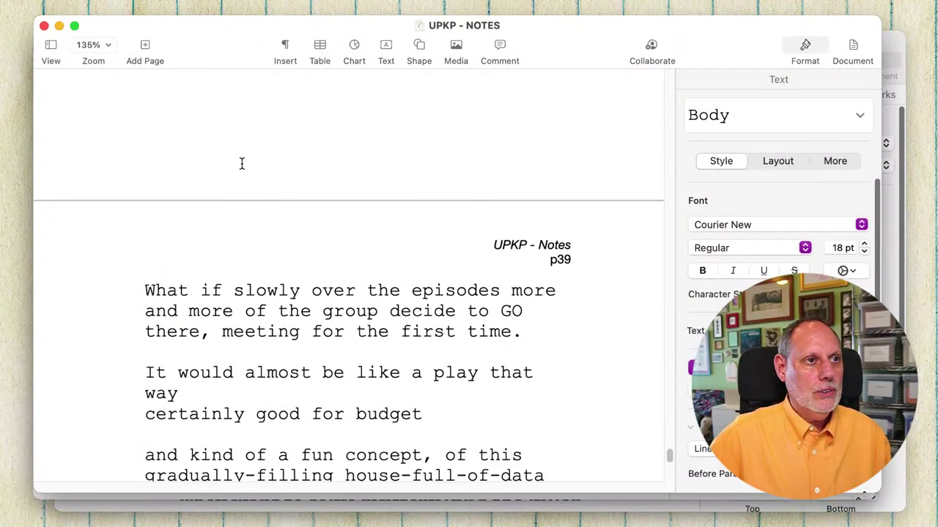
scroll(242, 166, down, 4)
scroll(241, 162, up, 2)
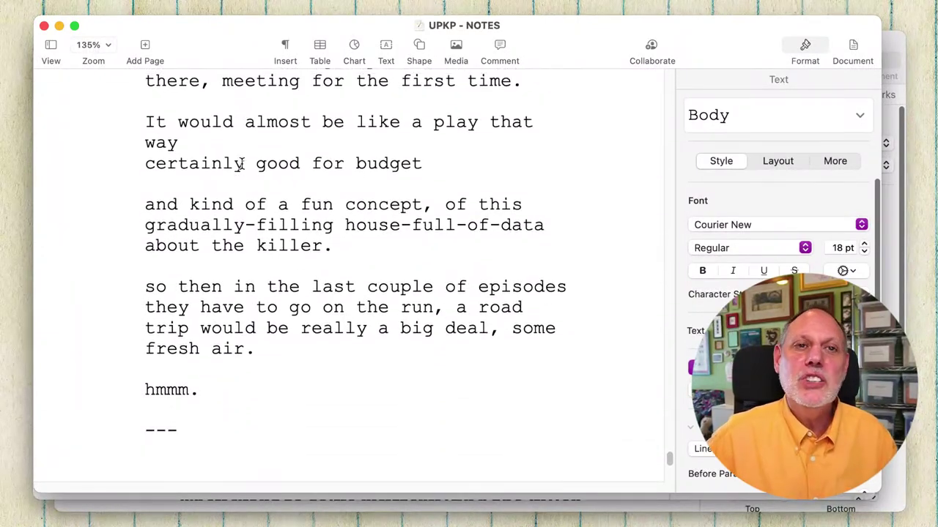
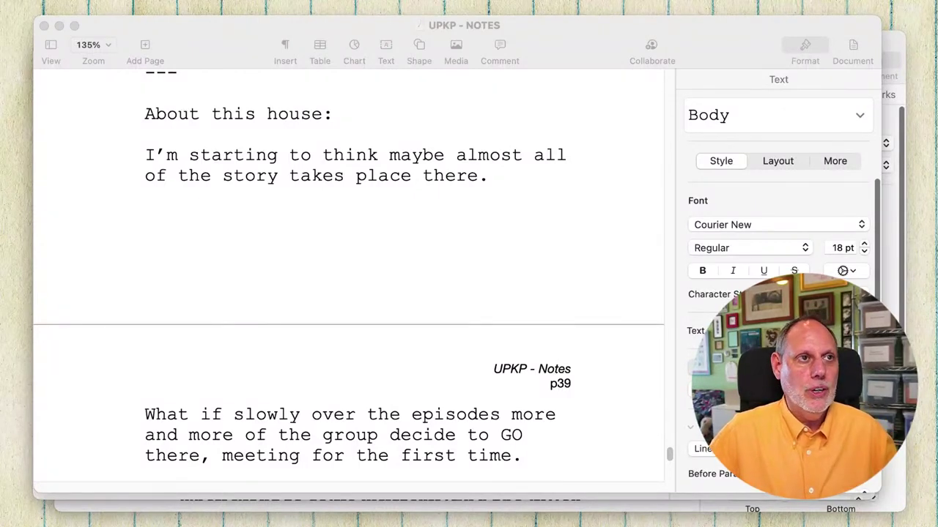
scroll(349, 277, down, 10)
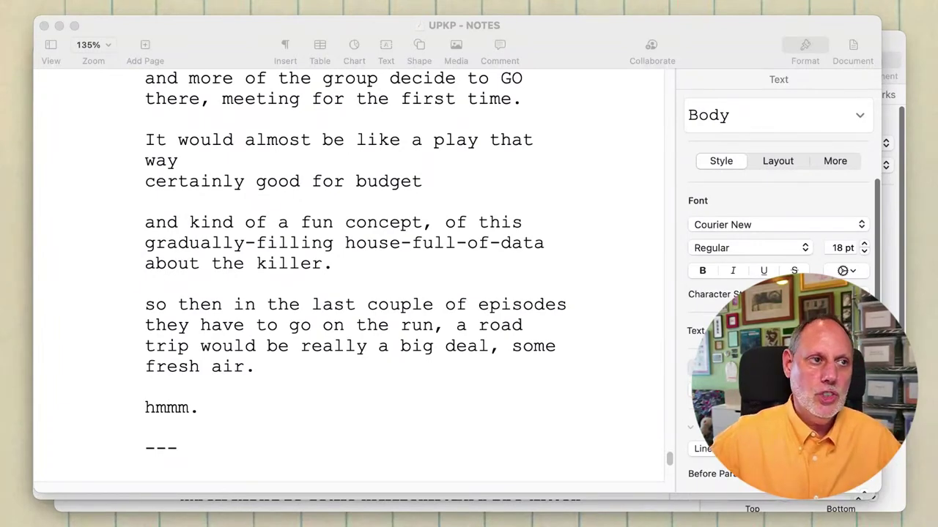
- Select and copy the notes from "About this house:" through "hmmm."
click(356, 222)
click(356, 210)
double_click(257, 408)
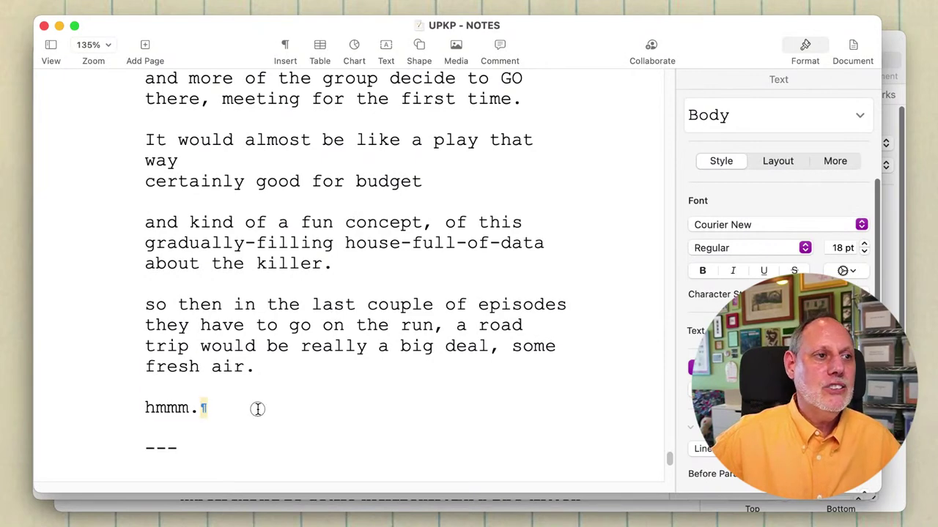
drag(257, 408, 134, 409)
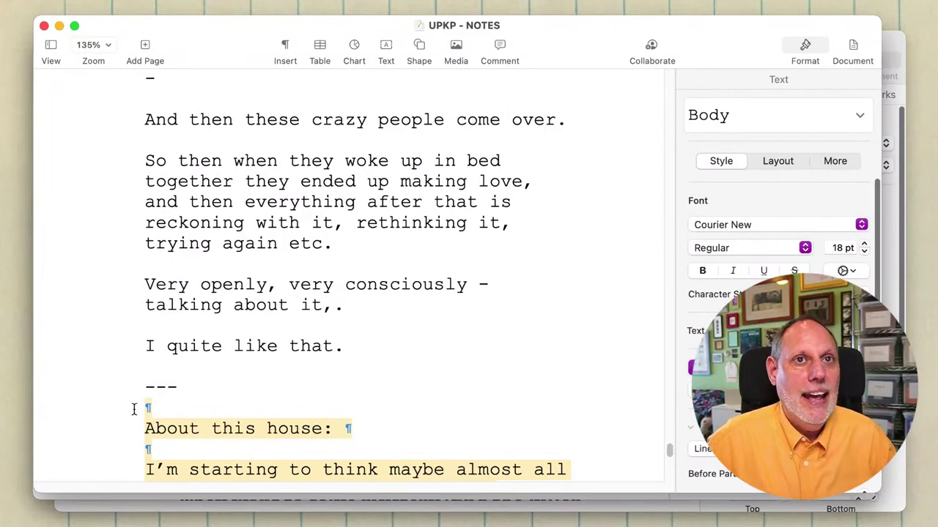
- Bring the UPKP - OVERVIEW document forward, add blank lines above the "STRUCTURE" heading and paste the copied house notes there
click(898, 49)
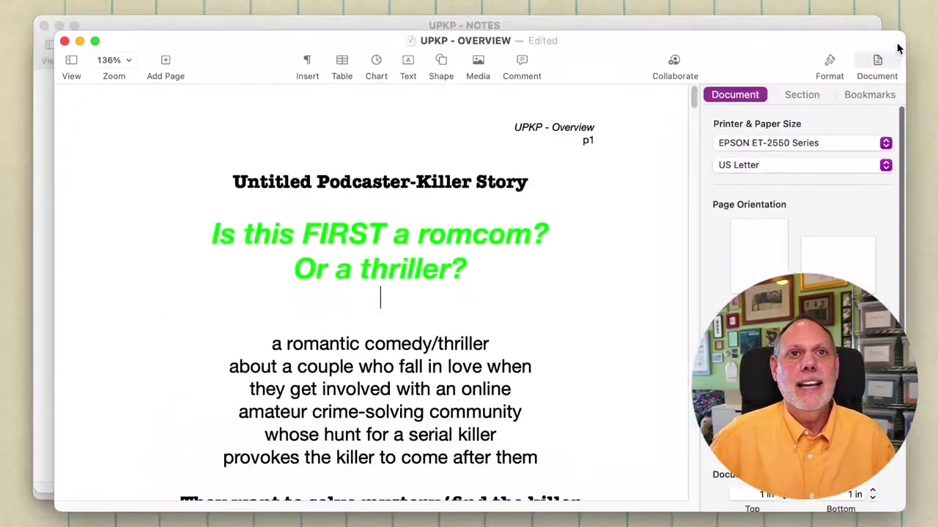
scroll(518, 212, down, 15)
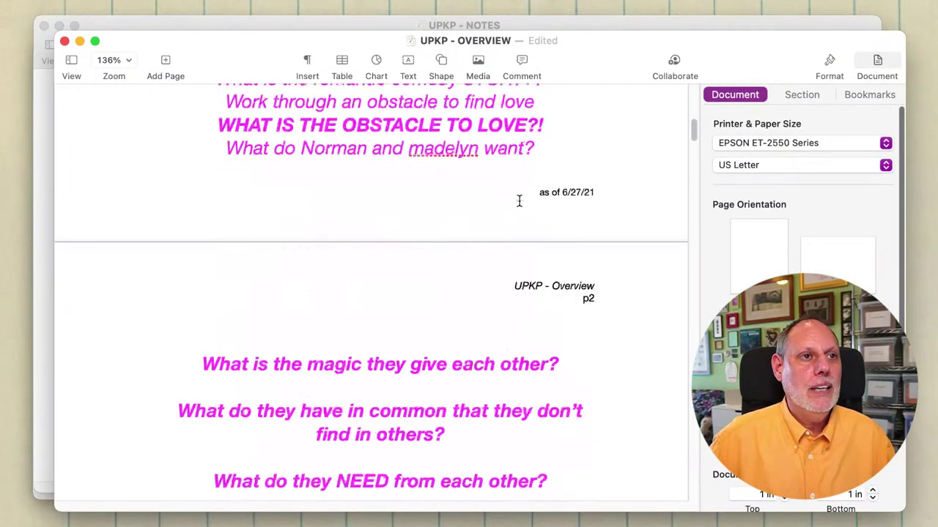
scroll(519, 205, up, 3)
scroll(519, 201, down, 10)
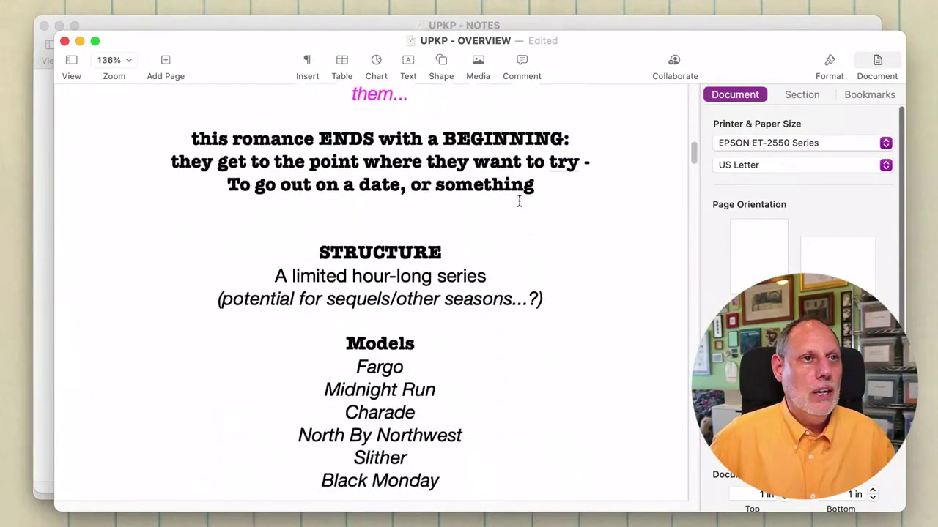
click(478, 201)
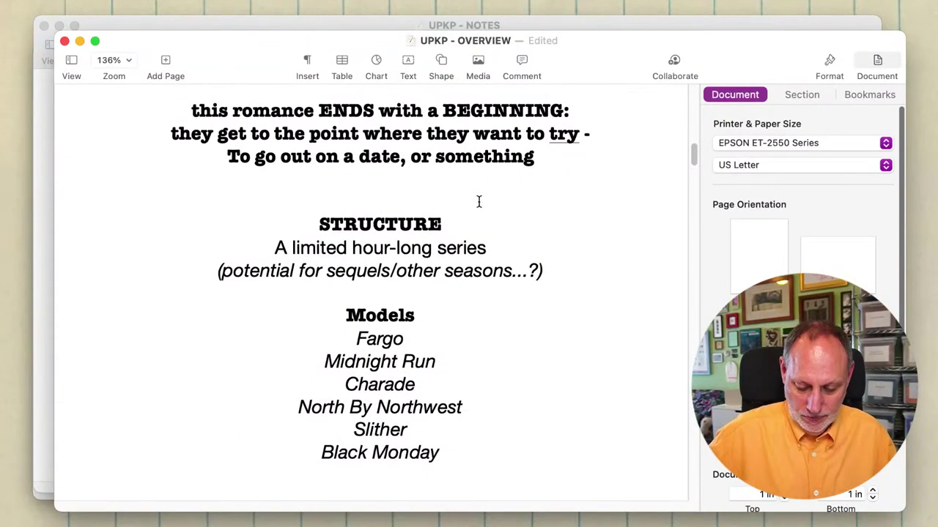
key(Return)
key(Return)
key(Return)
key(Return)
text(It would almost be like a play that way certainly good for budget  and kind of a fun concept, of this gradually-filling house-full-of-data about the killer.  so then in the last couple of episodes they have to go on the run, a road trip would be really a big deal, some fresh air.  hmmm.)
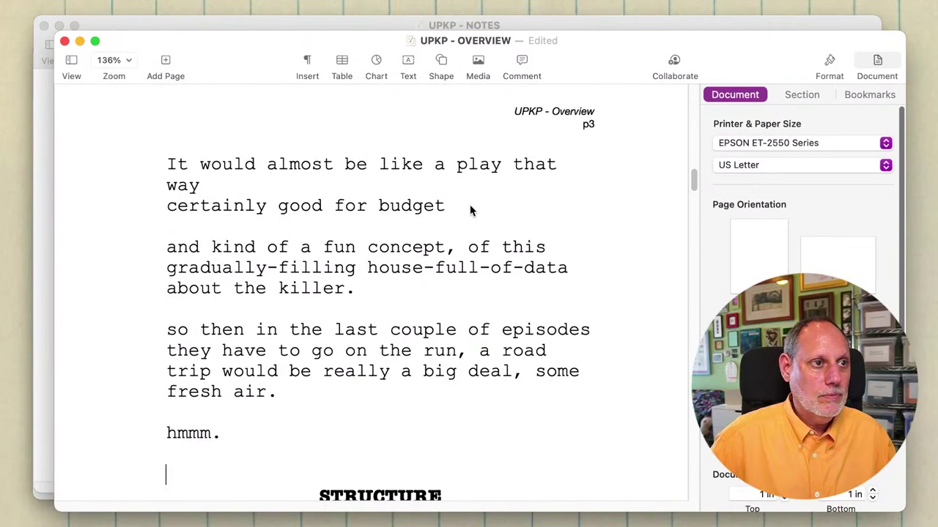
- Apply the Body paragraph style to the pasted house notes and save the overview
drag(236, 451, 162, 301)
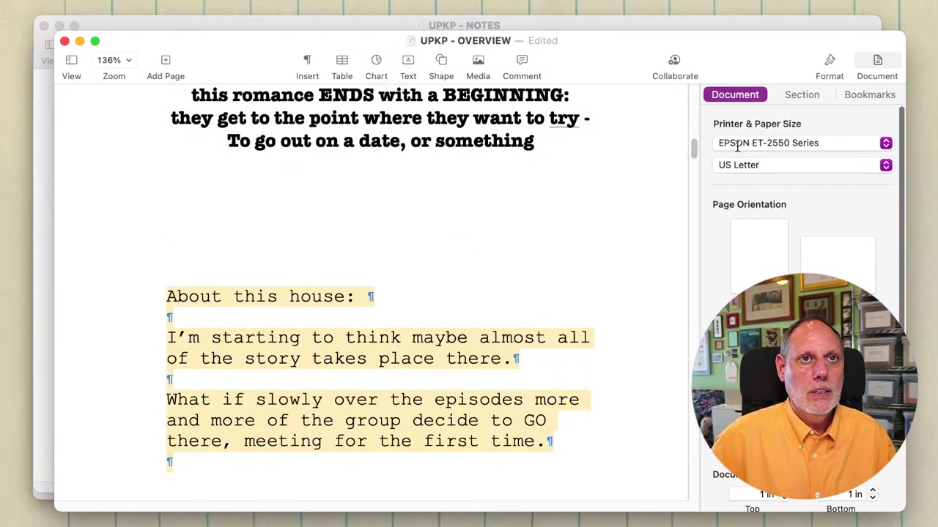
click(829, 64)
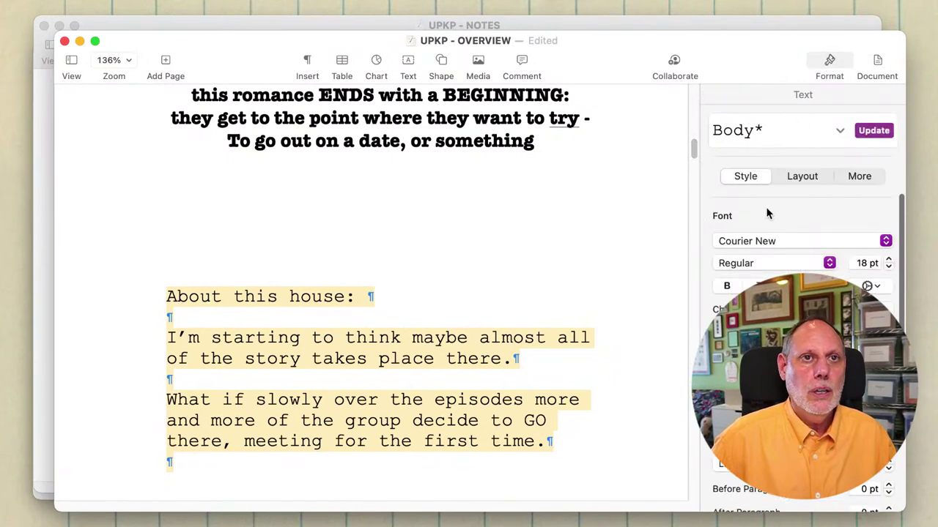
click(738, 140)
click(729, 224)
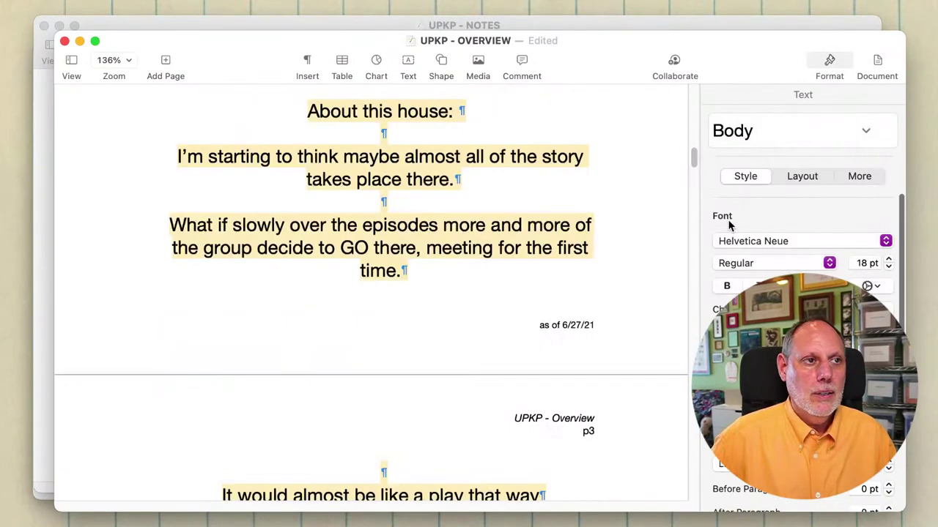
click(401, 266)
key(super+s)
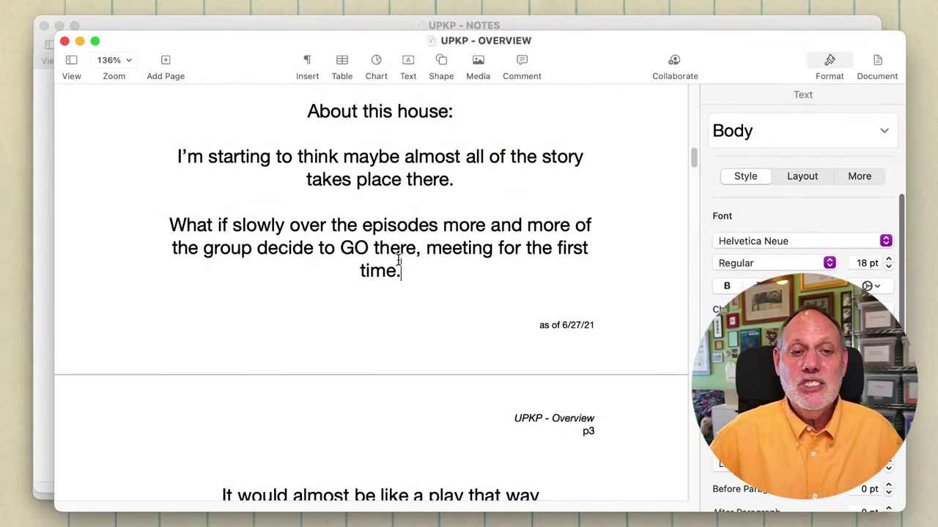